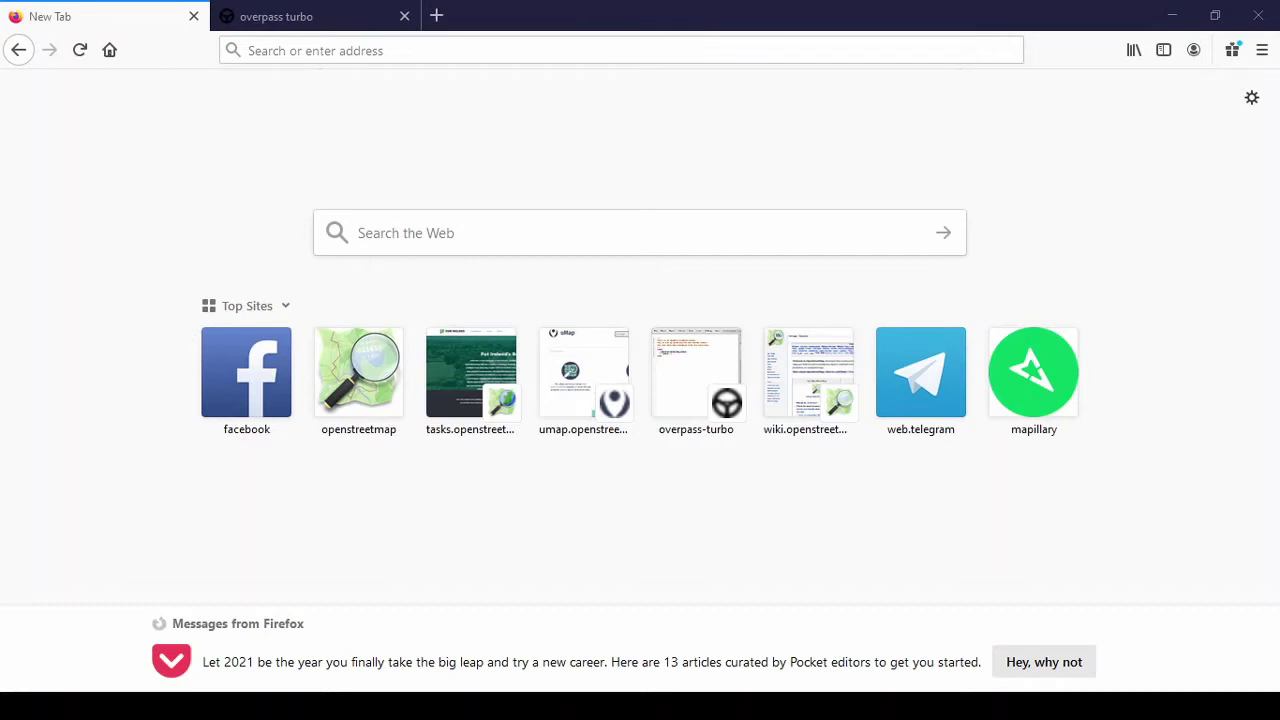
Step: Open the short link tinyurl.com/achadh from the address bar suggestions
{"action": "left_click", "coordinate": [381, 60]}
{"action": "type", "text": "tinyurl"}
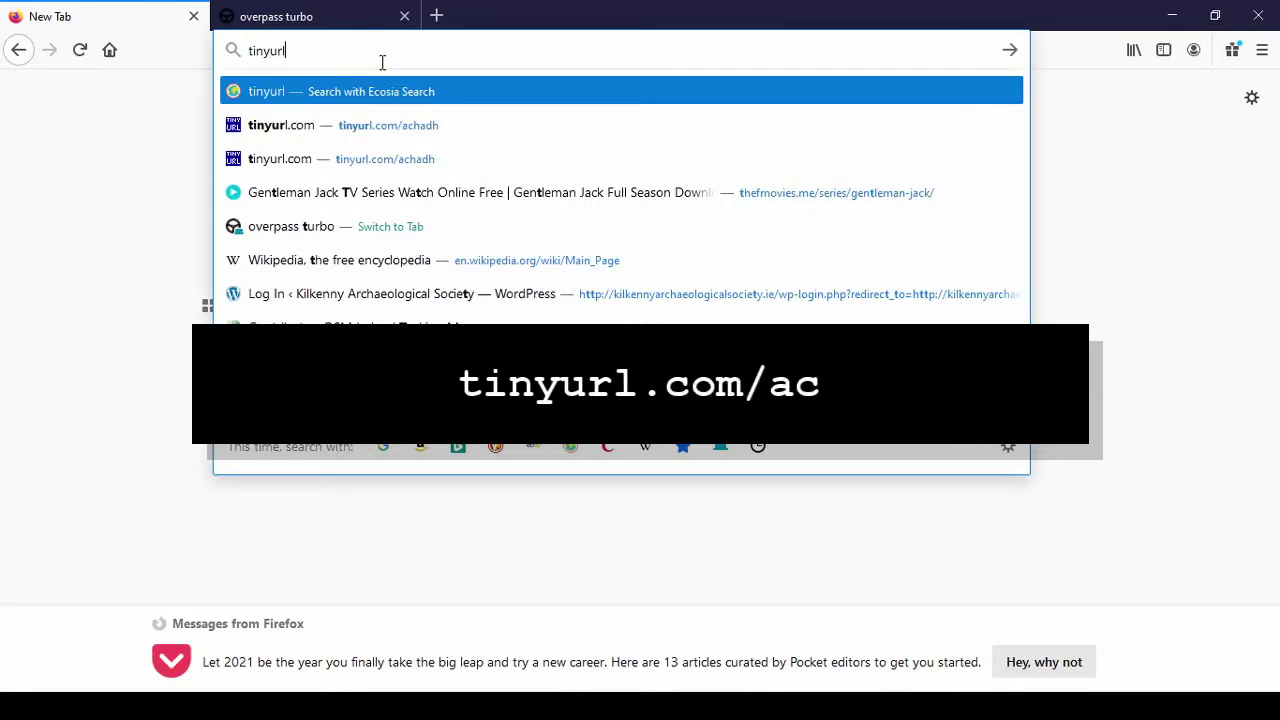
{"action": "key", "text": "Down"}
{"action": "key", "text": "Down"}
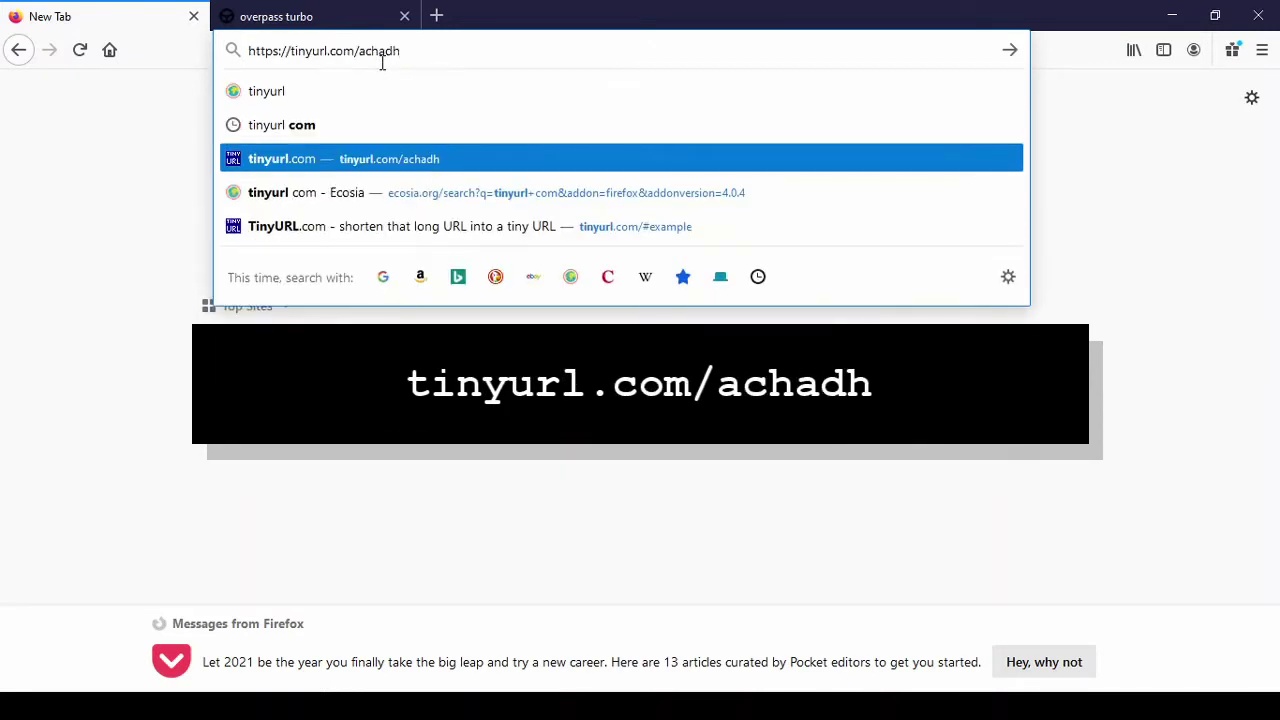
{"action": "key", "text": "Return"}
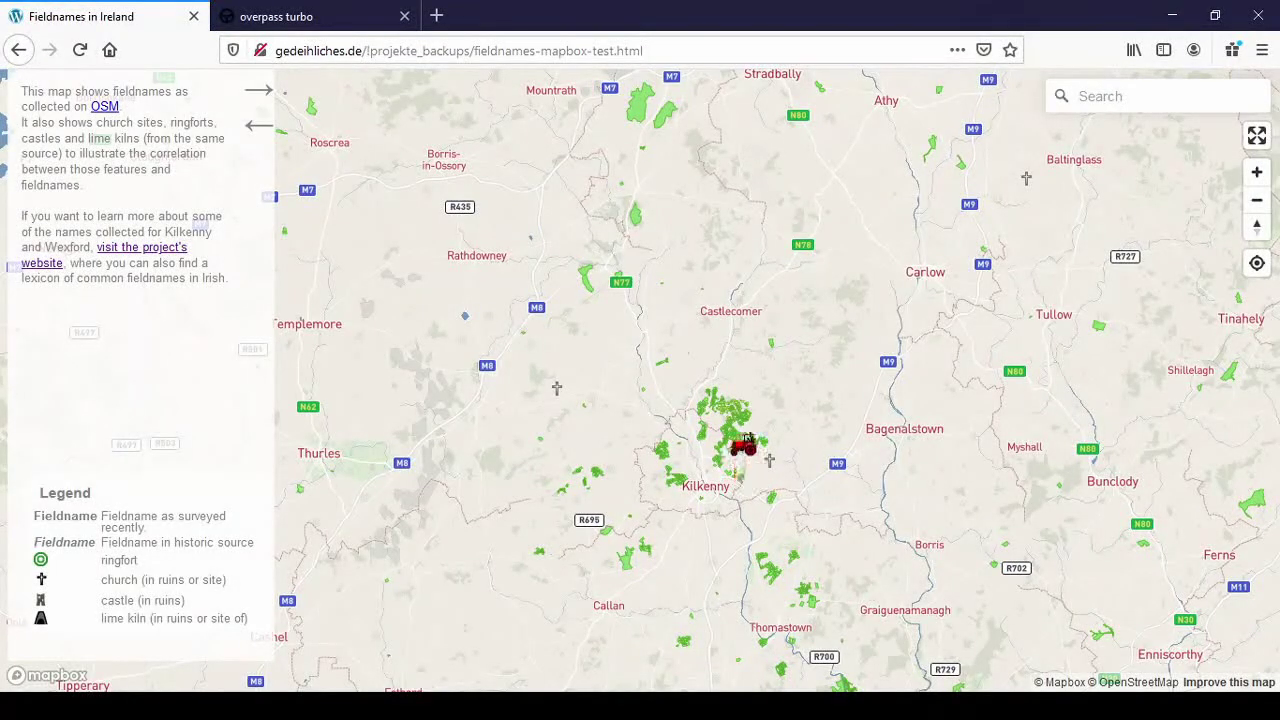
Step: Zoom in north-east of Kilkenny and pan until fields like Quarry Field and Nine Acres are labelled
{"action": "scroll", "coordinate": [748, 440], "scroll_direction": "up", "scroll_amount": 4}
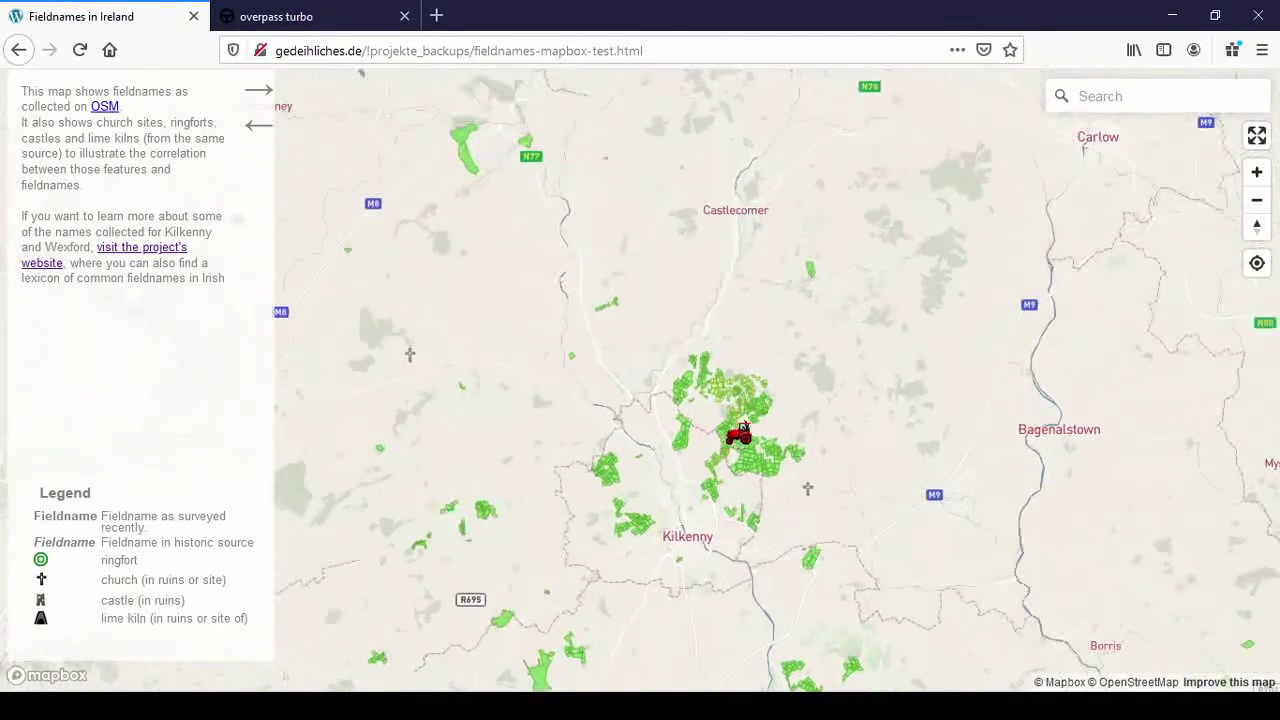
{"action": "scroll", "coordinate": [740, 432], "scroll_direction": "up", "scroll_amount": 5}
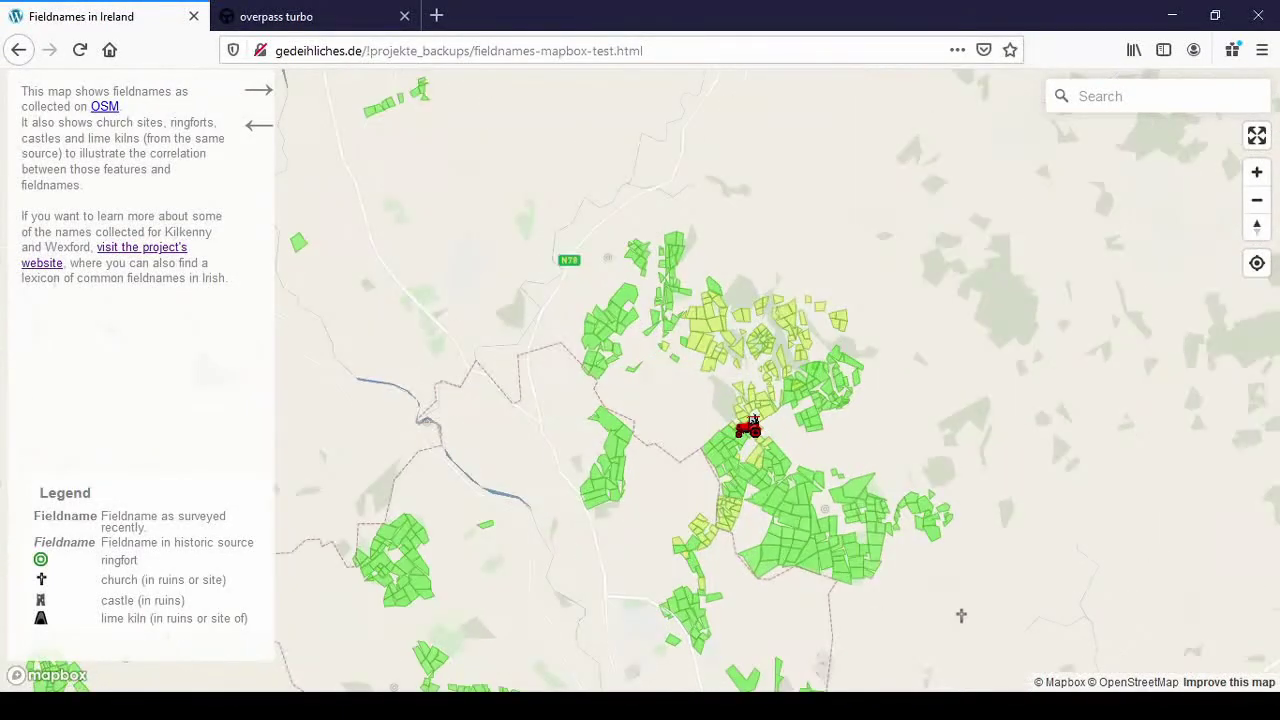
{"action": "scroll", "coordinate": [808, 476], "scroll_direction": "up", "scroll_amount": 1}
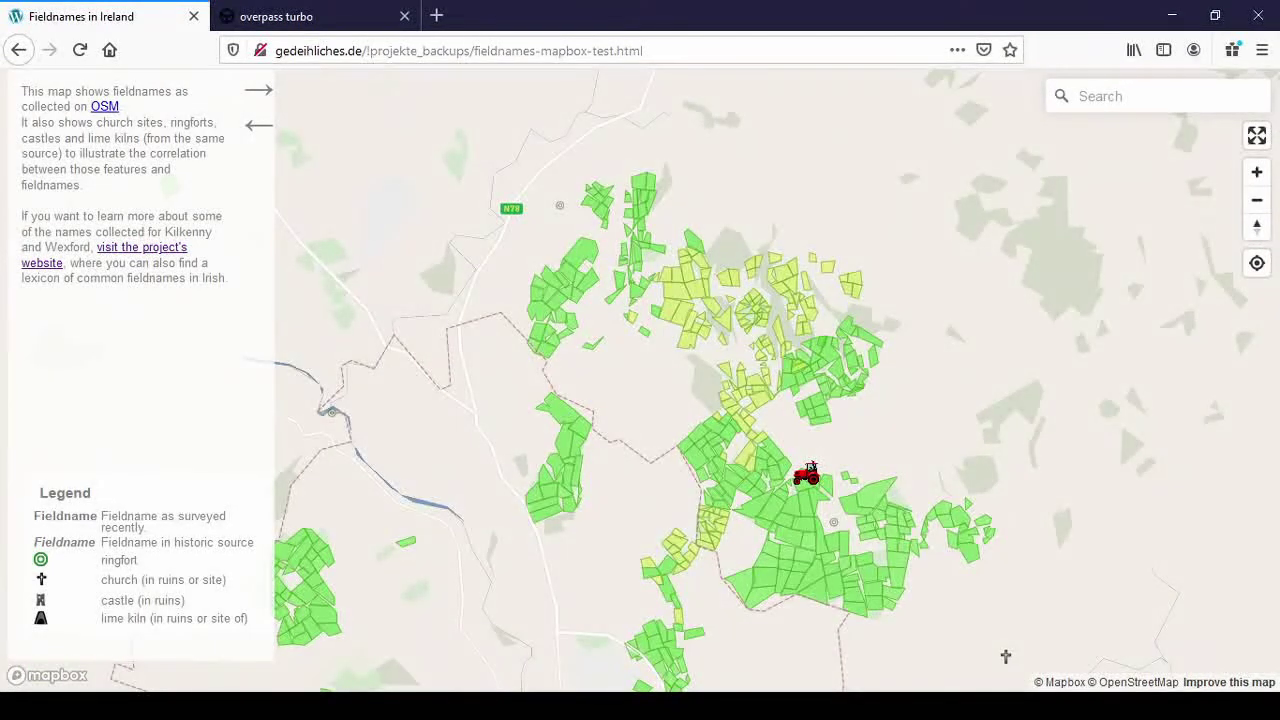
{"action": "scroll", "coordinate": [808, 475], "scroll_direction": "up", "scroll_amount": 3}
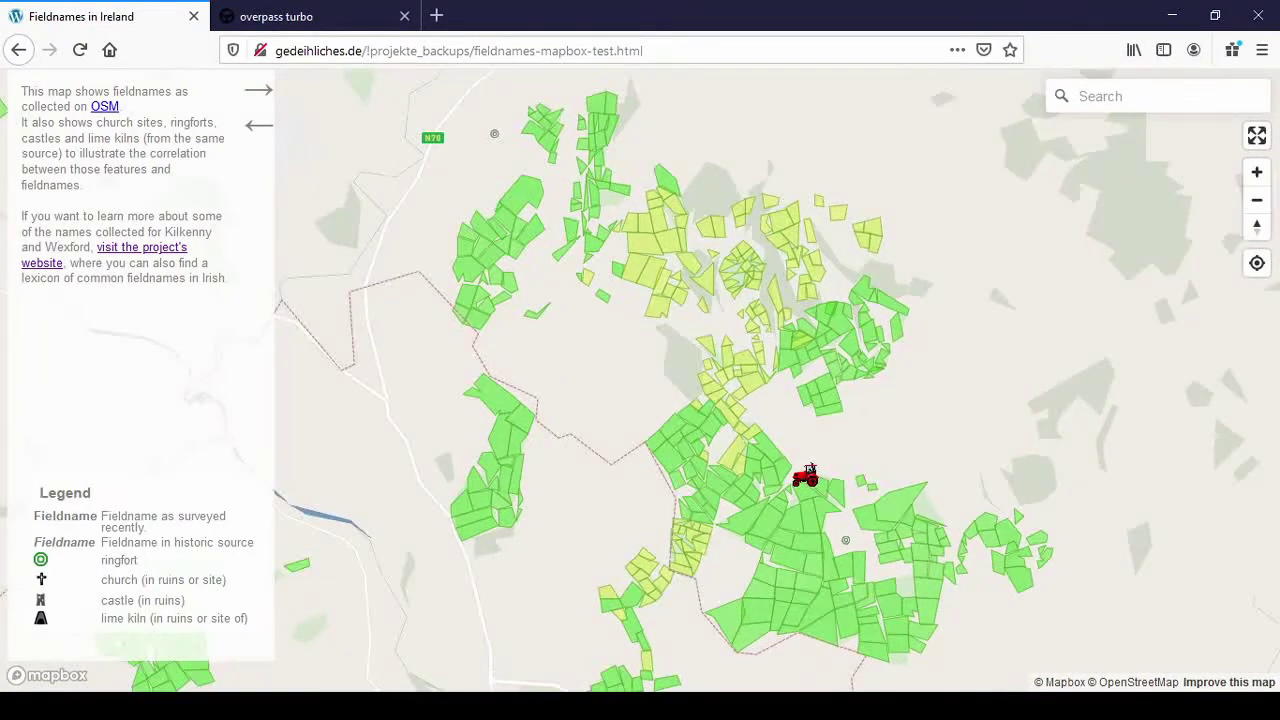
{"action": "scroll", "coordinate": [755, 492], "scroll_direction": "up", "scroll_amount": 2}
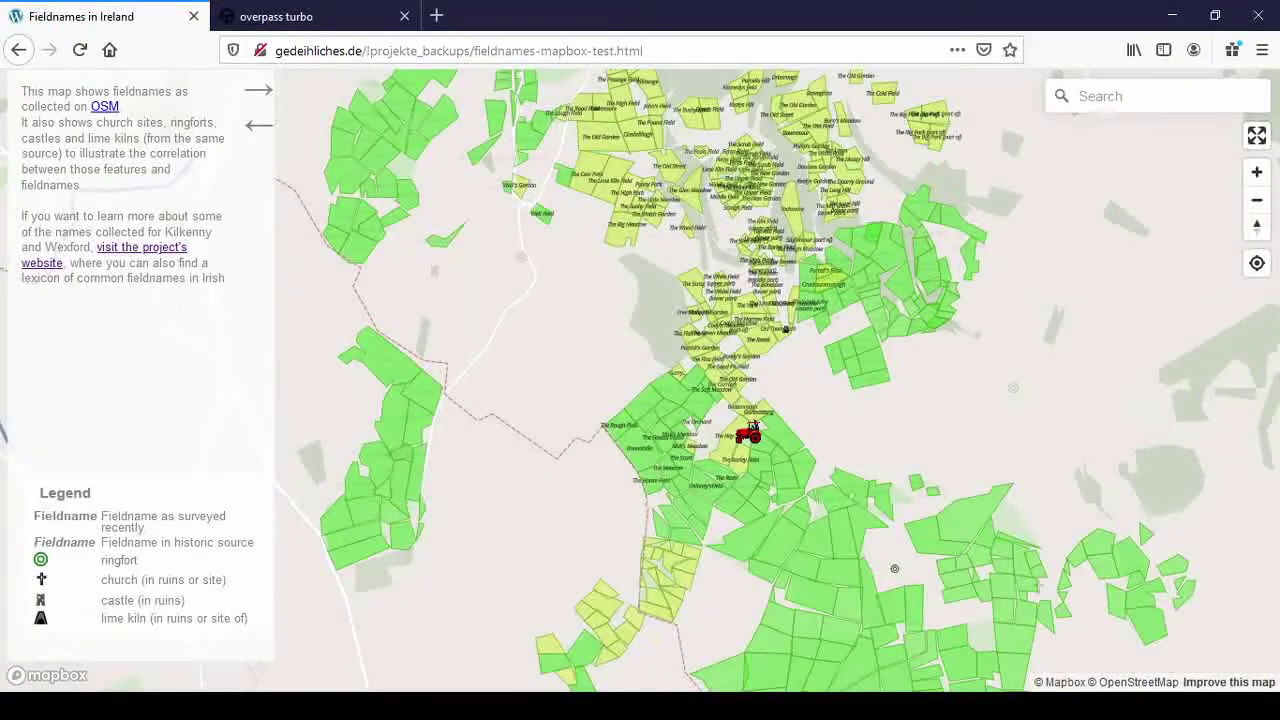
{"action": "scroll", "coordinate": [748, 433], "scroll_direction": "up", "scroll_amount": 1}
{"action": "scroll", "coordinate": [748, 433], "scroll_direction": "up", "scroll_amount": 1}
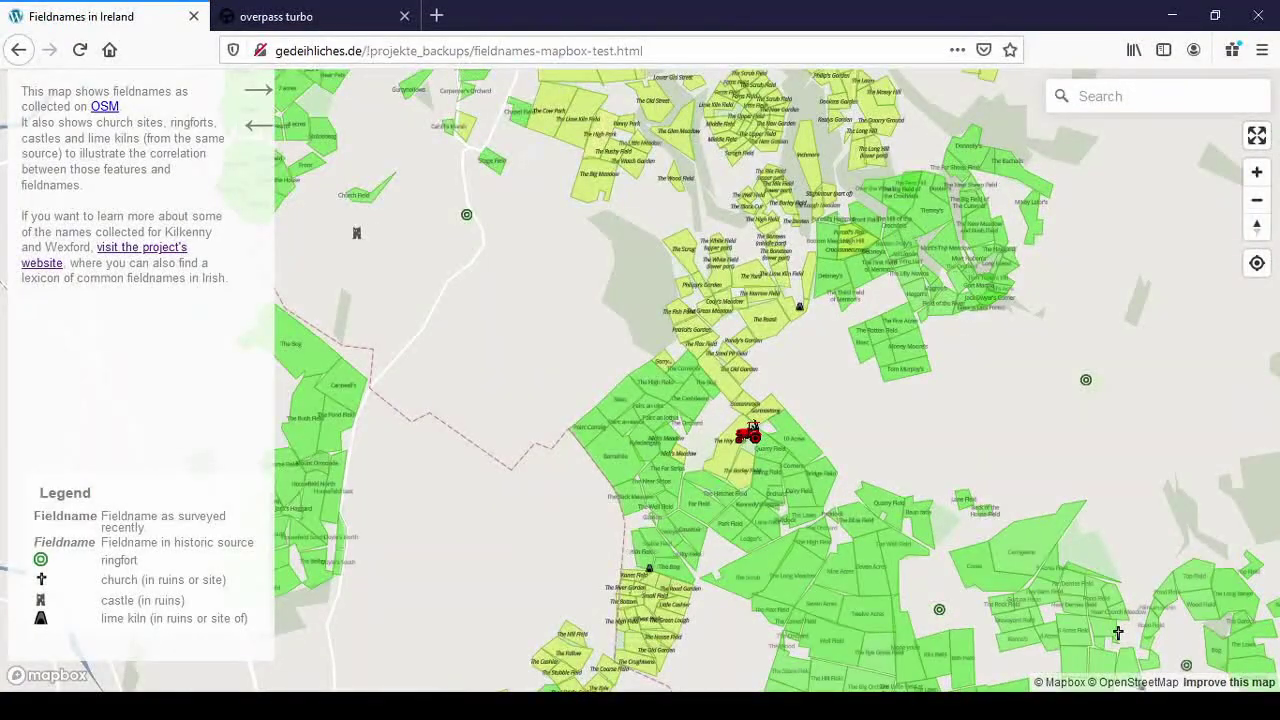
{"action": "scroll", "coordinate": [760, 378], "scroll_direction": "up", "scroll_amount": 1}
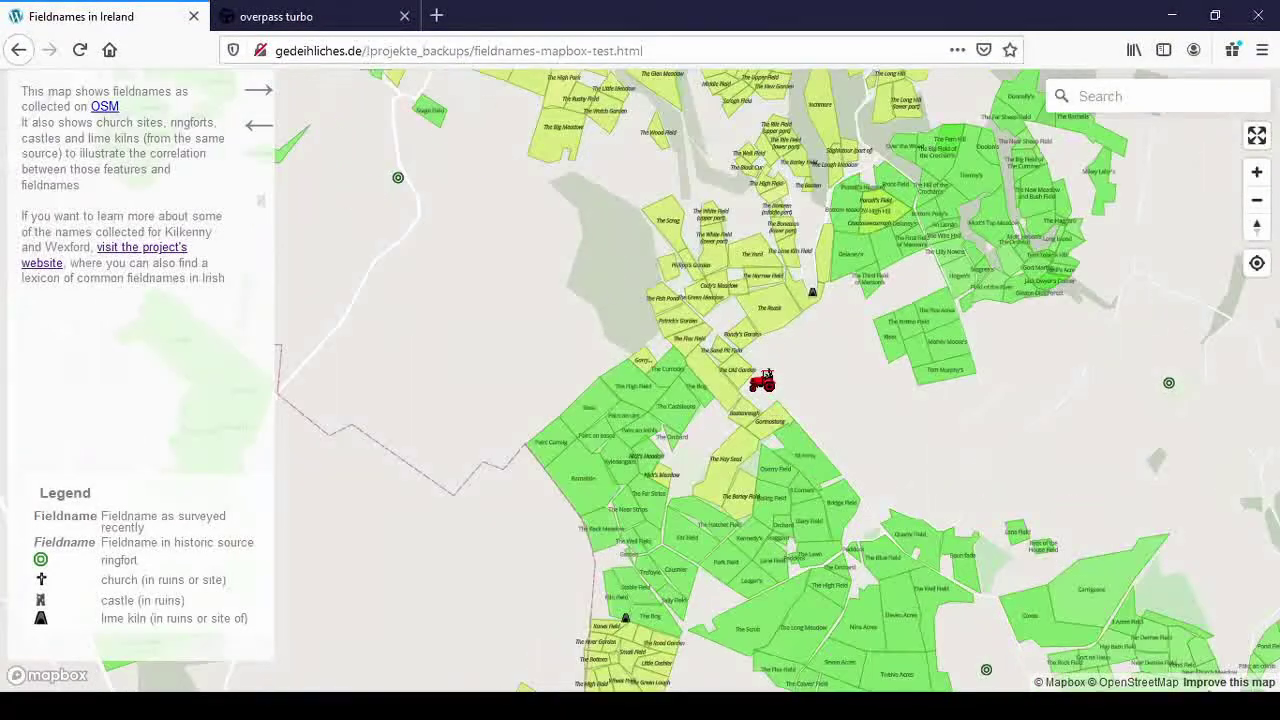
{"action": "left_click_drag", "start_coordinate": [763, 380], "coordinate": [835, 515]}
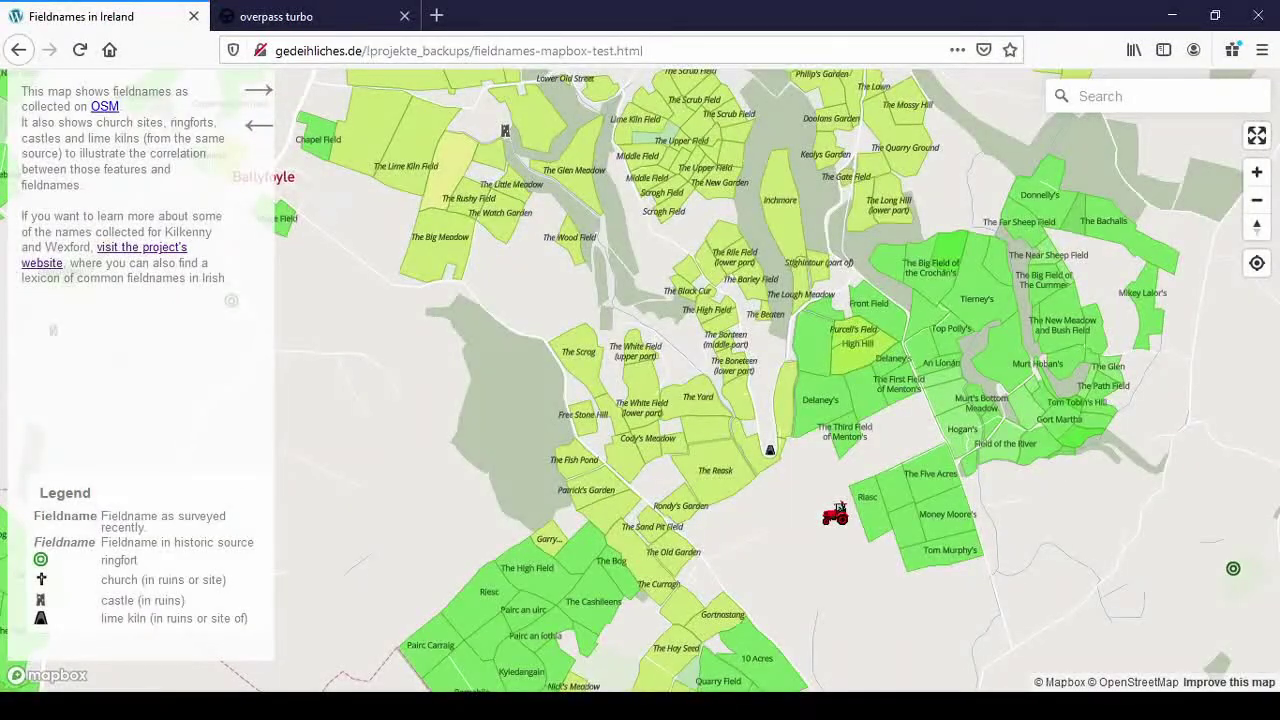
{"action": "left_click_drag", "start_coordinate": [808, 571], "coordinate": [814, 249]}
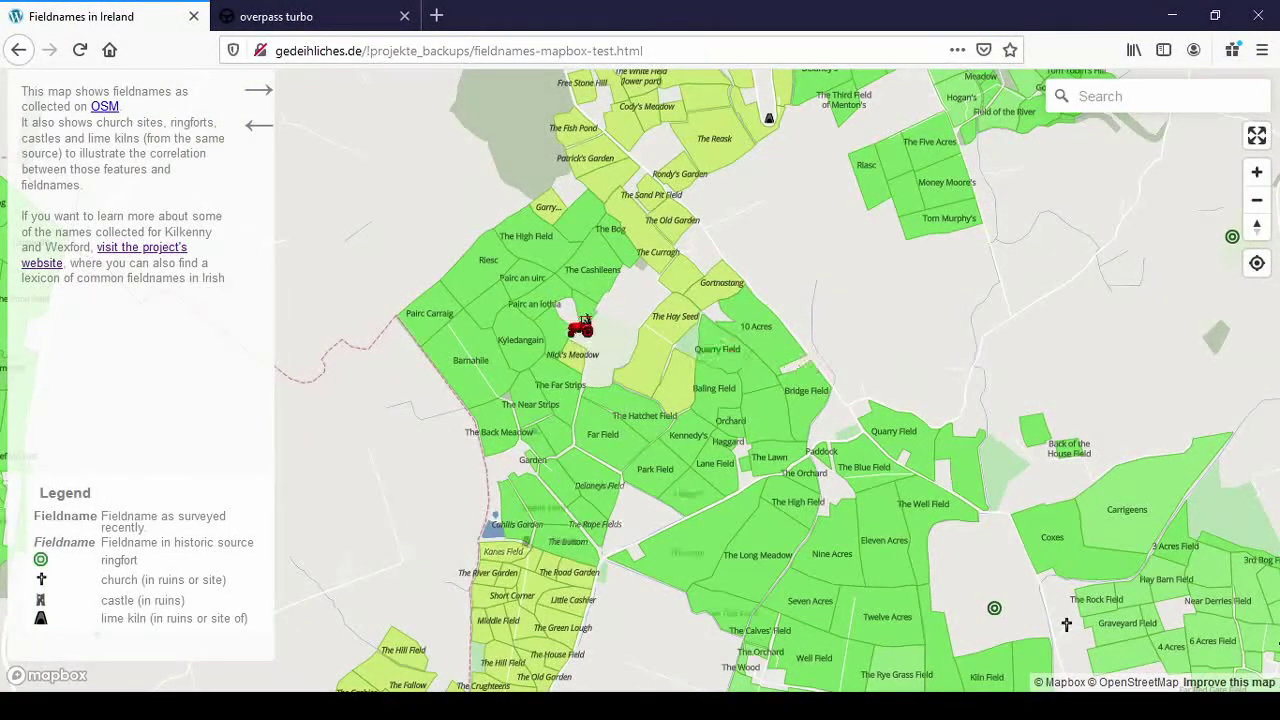
Step: Pan around the Coghill Estate fields and zoom in on Kiln Field and its pond
{"action": "scroll", "coordinate": [712, 409], "scroll_direction": "up", "scroll_amount": 2}
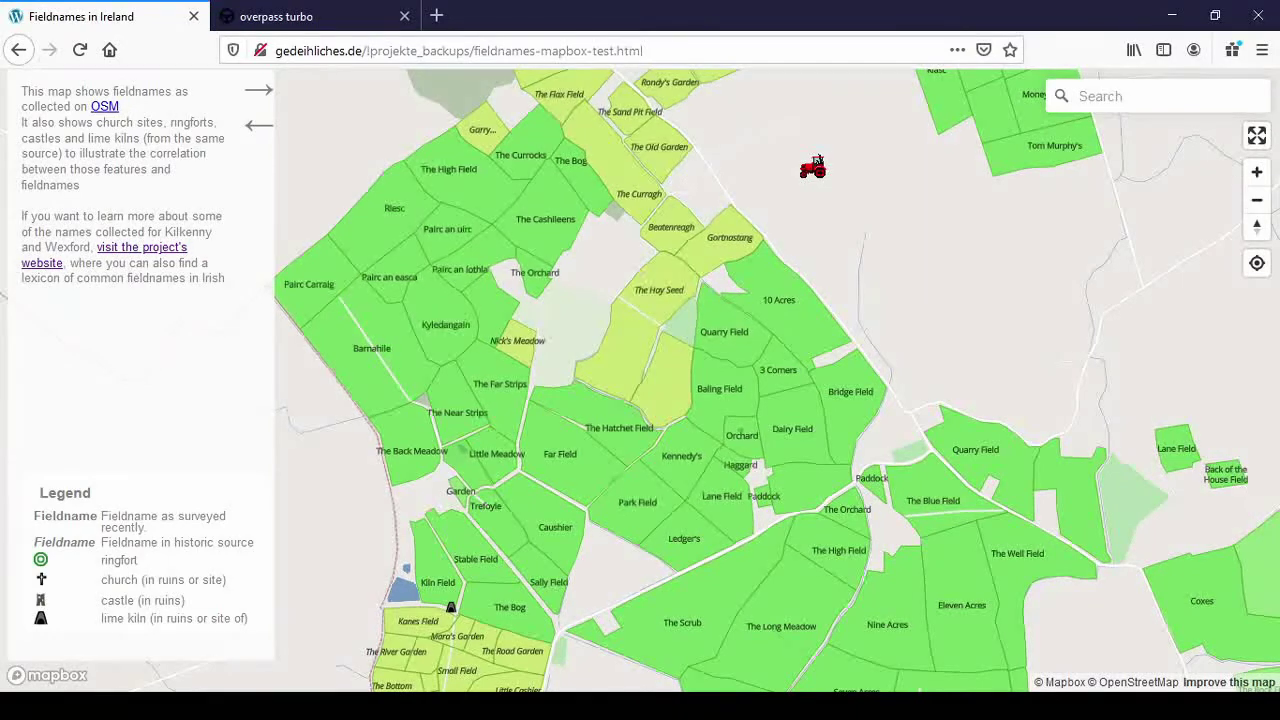
{"action": "left_click_drag", "start_coordinate": [848, 188], "coordinate": [975, 350]}
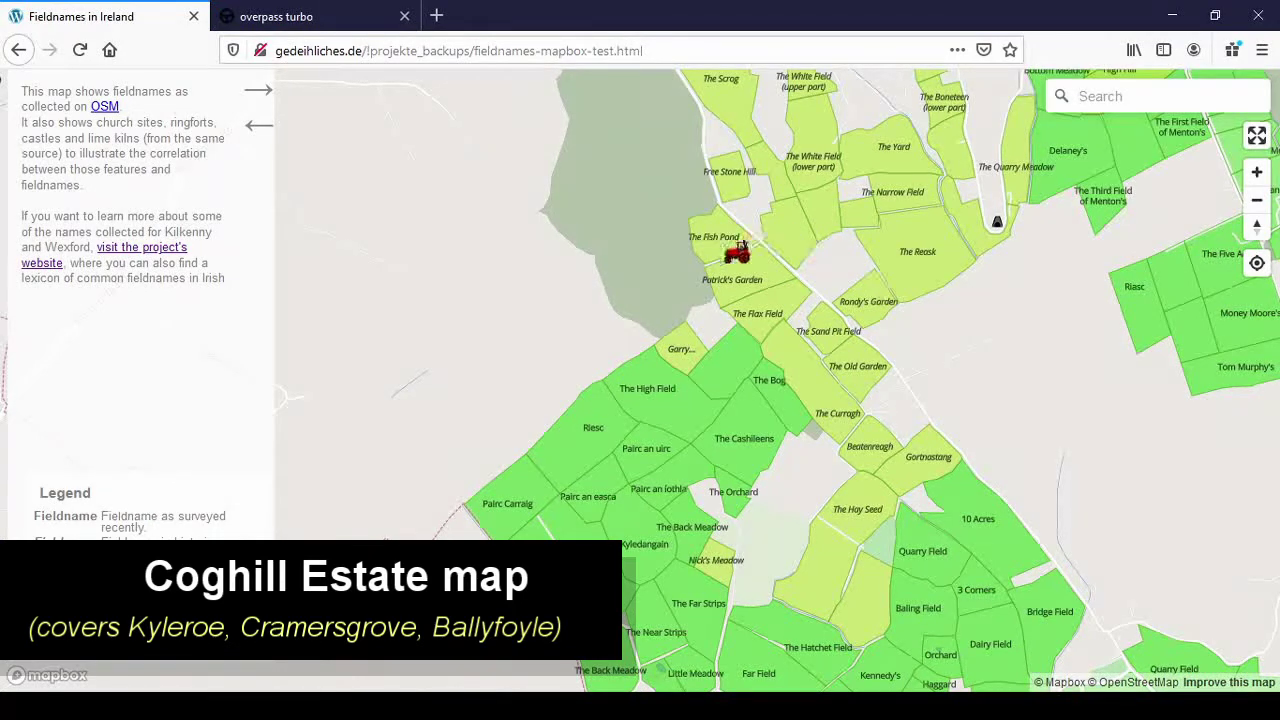
{"action": "scroll", "coordinate": [729, 251], "scroll_direction": "down", "scroll_amount": 2}
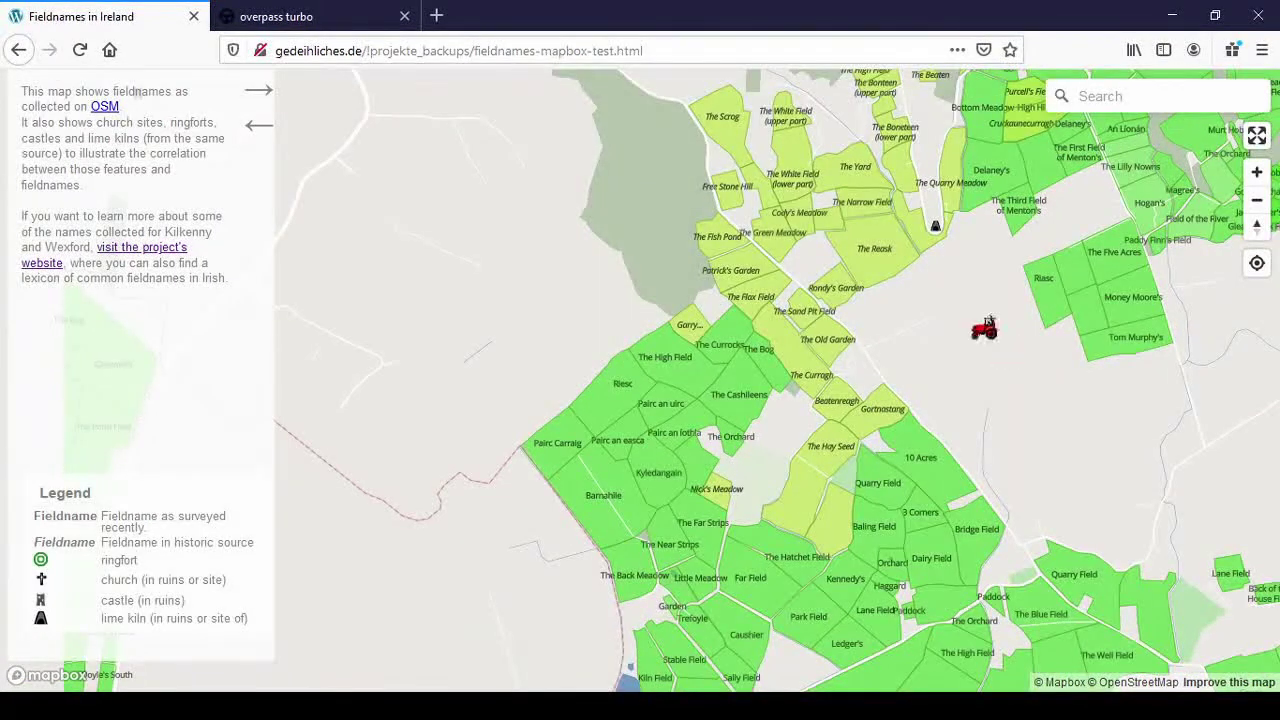
{"action": "left_click_drag", "start_coordinate": [974, 343], "coordinate": [836, 357]}
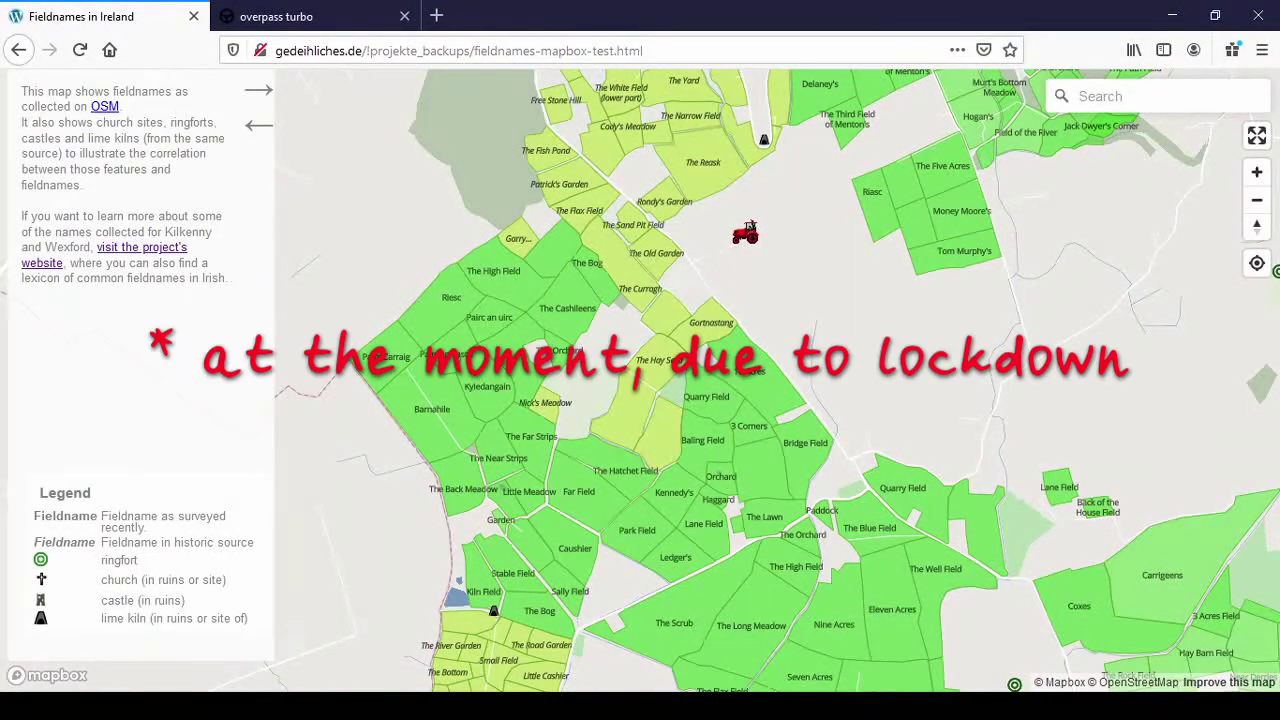
{"action": "left_click_drag", "start_coordinate": [806, 250], "coordinate": [841, 385]}
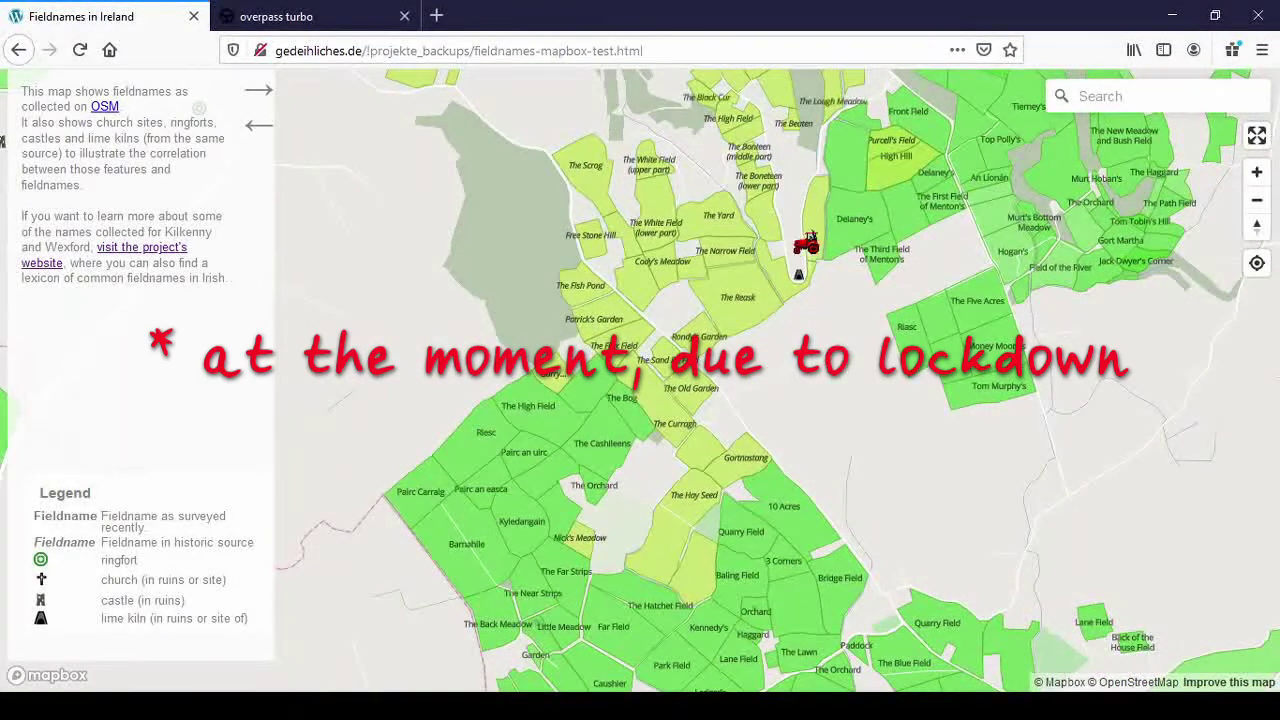
{"action": "scroll", "coordinate": [745, 209], "scroll_direction": "up", "scroll_amount": 1}
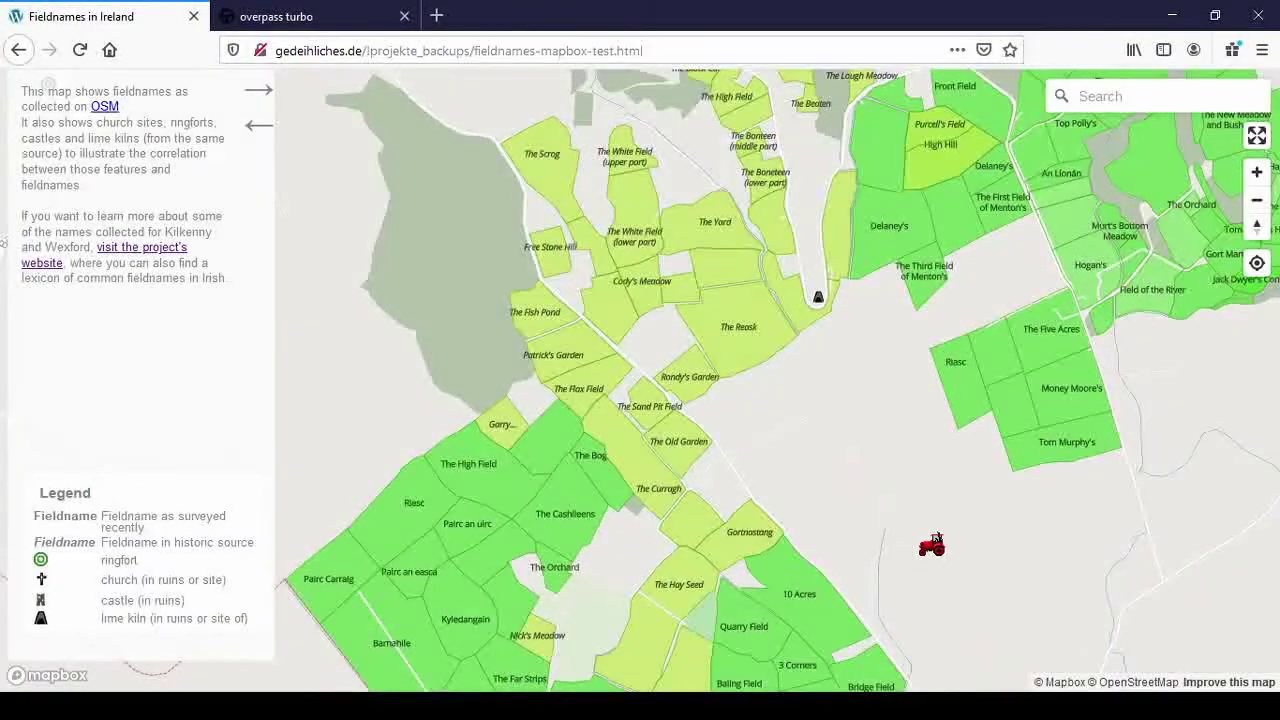
{"action": "left_click_drag", "start_coordinate": [964, 395], "coordinate": [983, 291]}
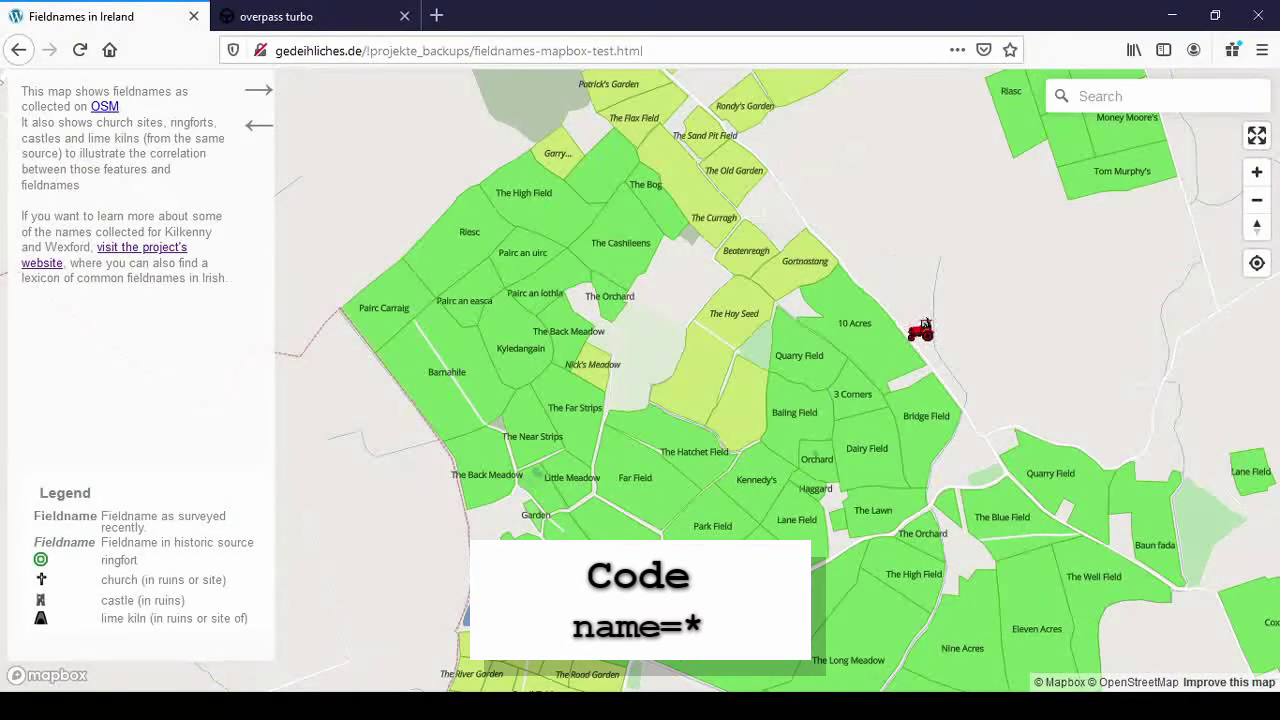
{"action": "left_click_drag", "start_coordinate": [1103, 400], "coordinate": [1150, 172]}
{"action": "scroll", "coordinate": [531, 408], "scroll_direction": "up", "scroll_amount": 3}
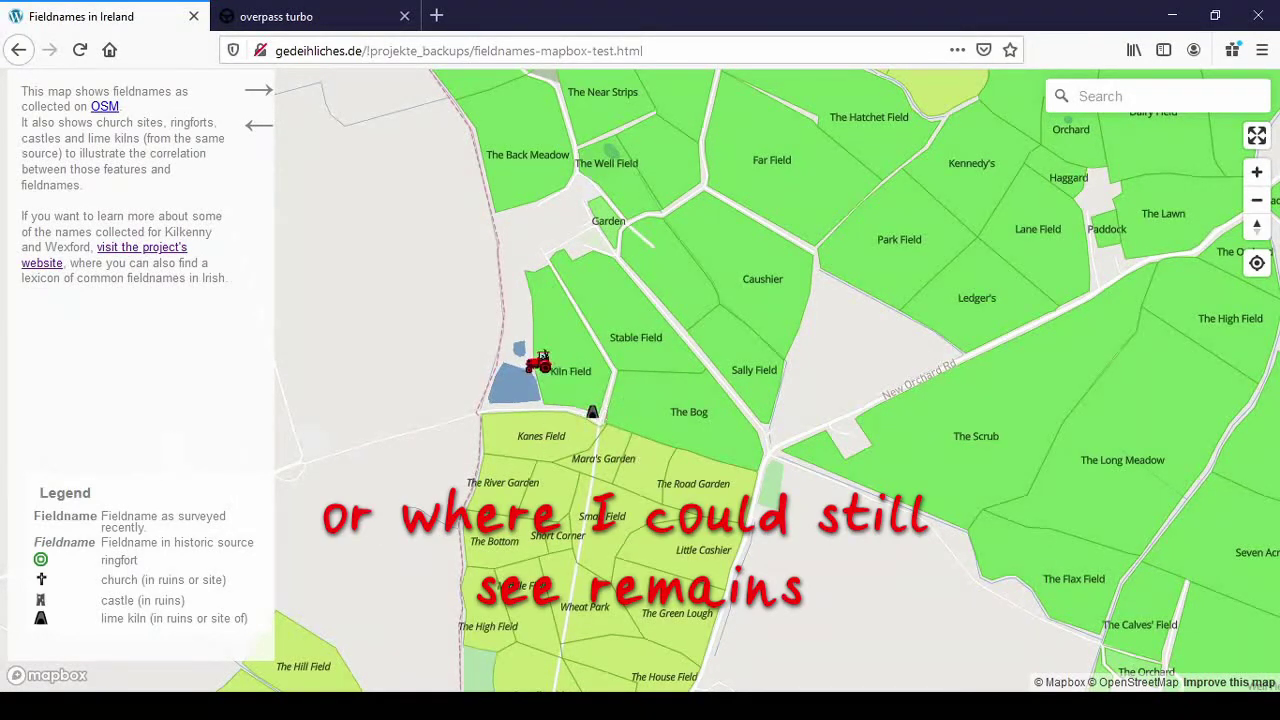
Step: Explore the fields around Cantwell's Castle, including Long Field and Near Court Field
{"action": "scroll", "coordinate": [537, 364], "scroll_direction": "down", "scroll_amount": 1}
{"action": "scroll", "coordinate": [530, 366], "scroll_direction": "down", "scroll_amount": 2}
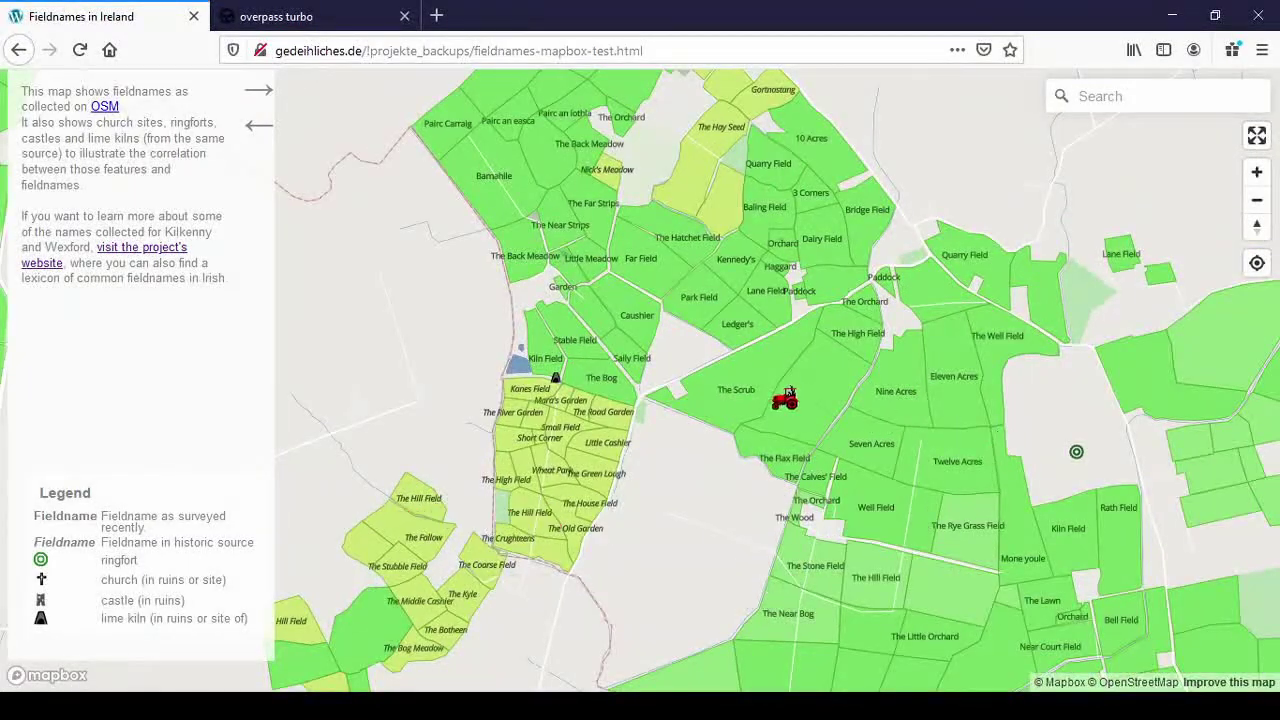
{"action": "scroll", "coordinate": [700, 375], "scroll_direction": "up", "scroll_amount": 4}
{"action": "scroll", "coordinate": [712, 365], "scroll_direction": "up", "scroll_amount": 1}
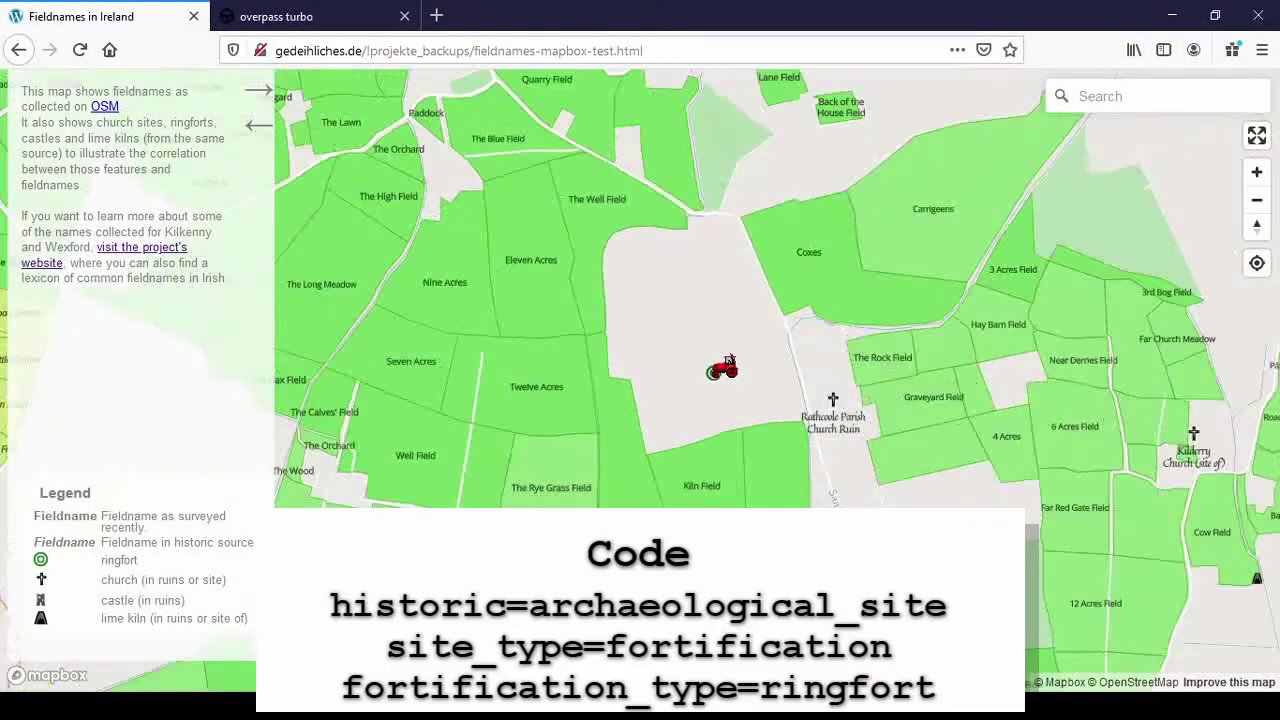
{"action": "left_click_drag", "start_coordinate": [749, 443], "coordinate": [686, 426]}
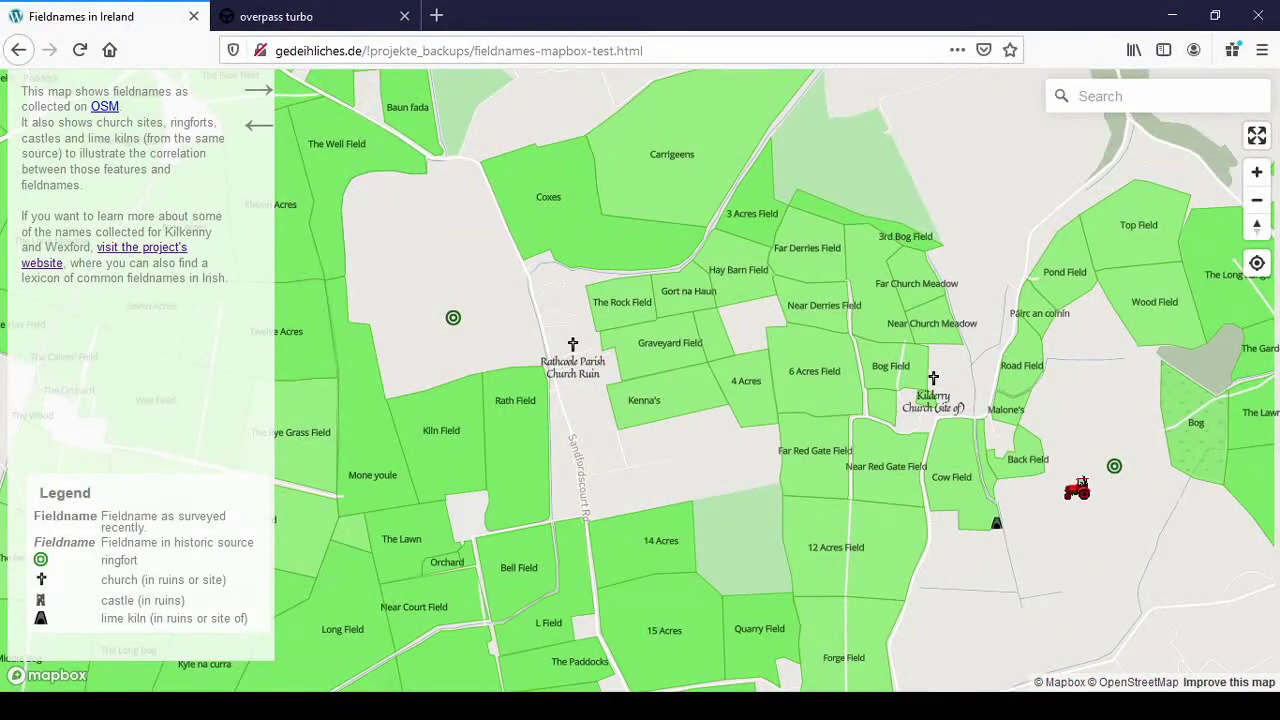
{"action": "scroll", "coordinate": [884, 404], "scroll_direction": "down", "scroll_amount": 2}
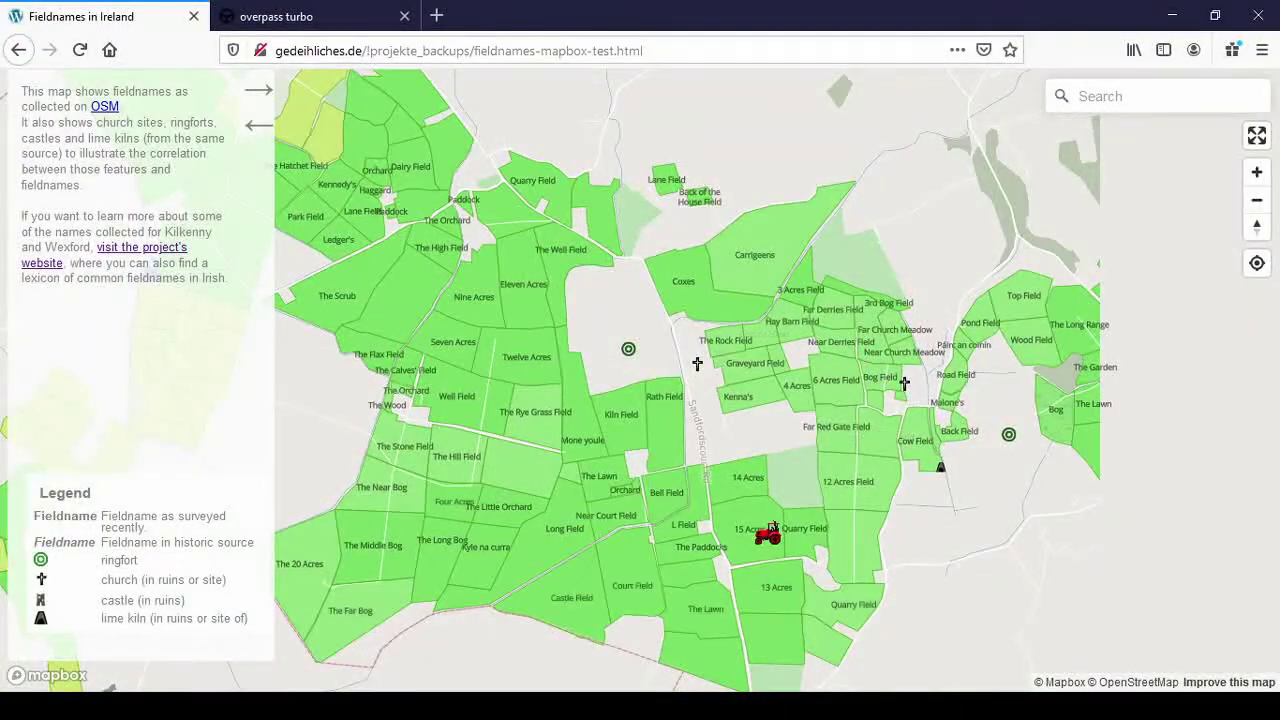
{"action": "left_click_drag", "start_coordinate": [766, 560], "coordinate": [834, 258]}
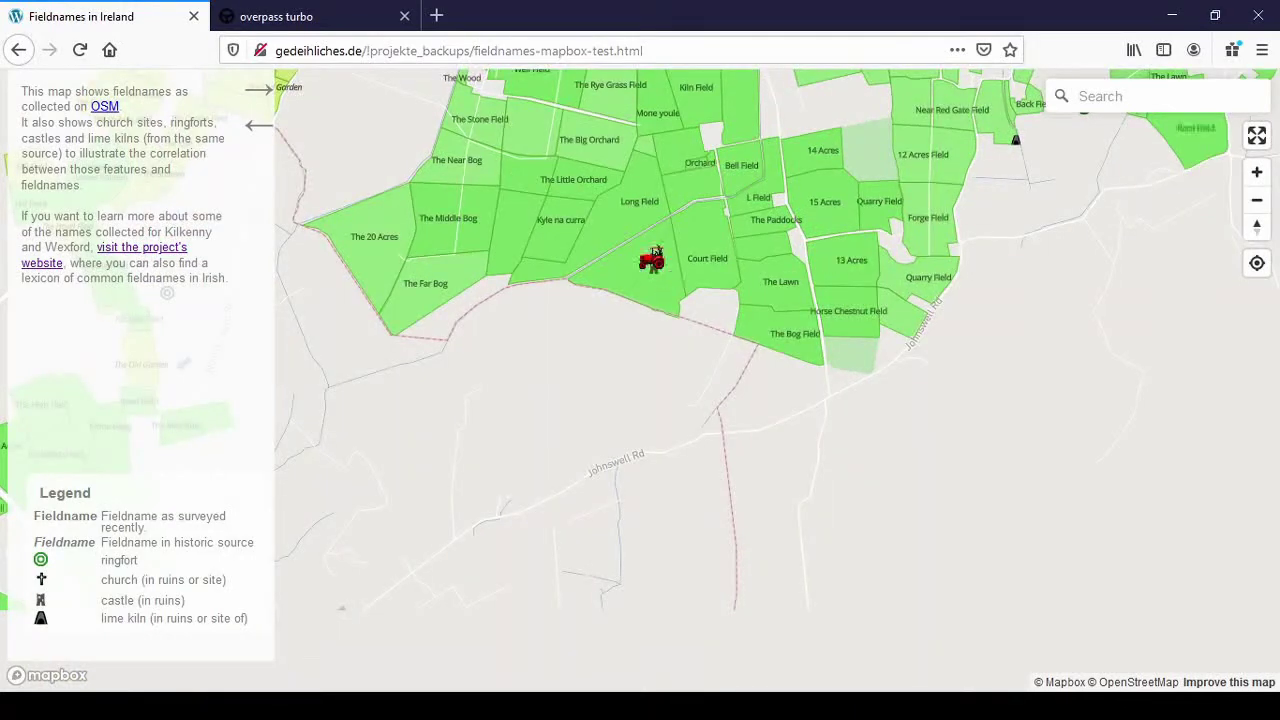
{"action": "scroll", "coordinate": [650, 265], "scroll_direction": "up", "scroll_amount": 3}
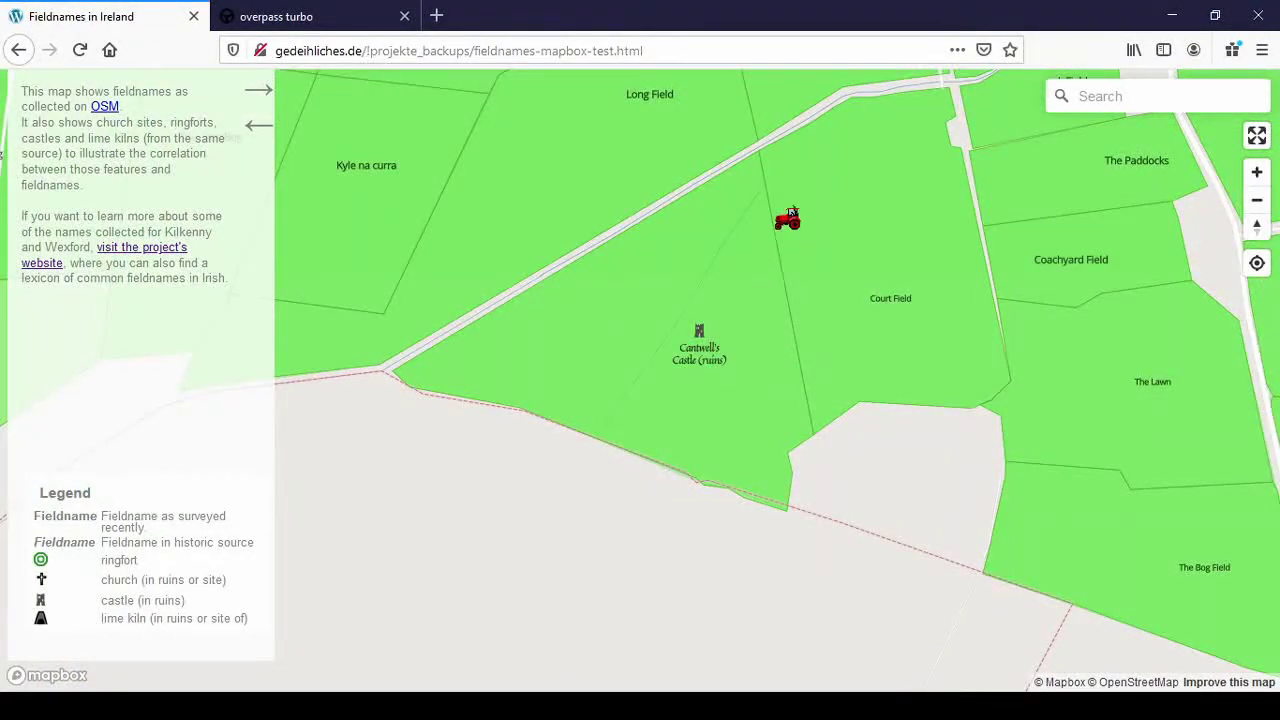
{"action": "left_click_drag", "start_coordinate": [786, 214], "coordinate": [849, 366]}
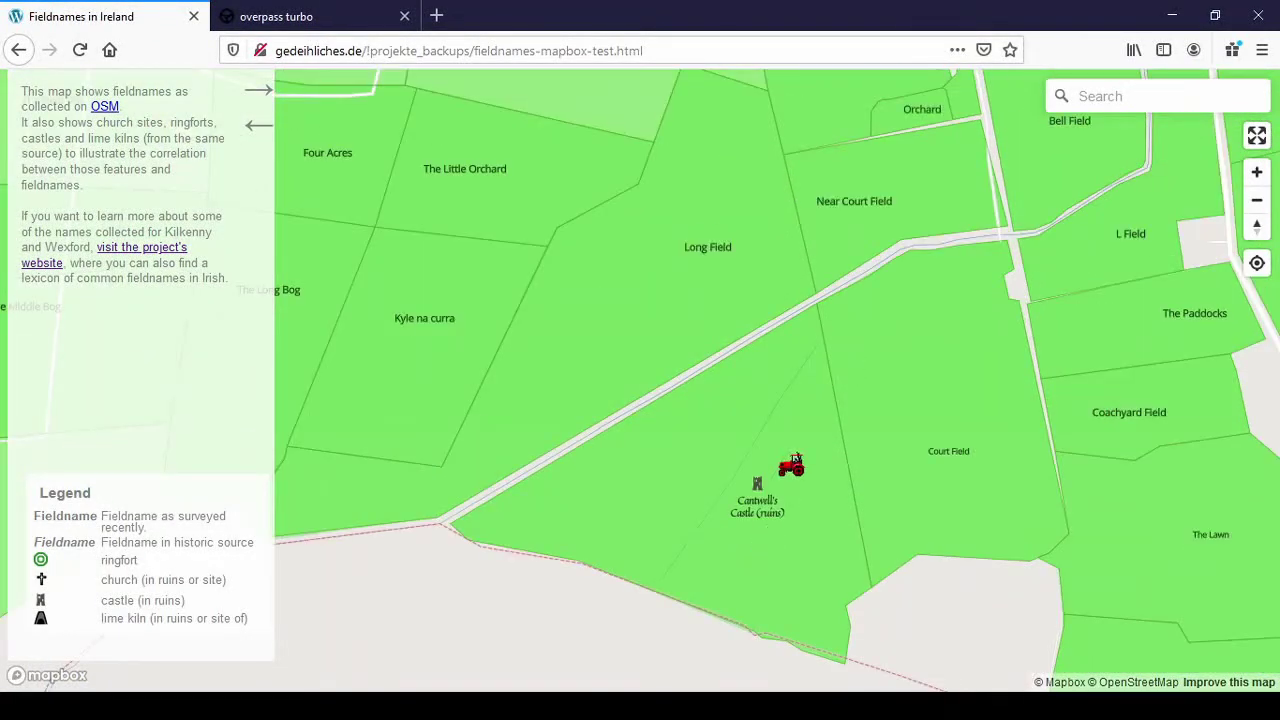
{"action": "scroll", "coordinate": [822, 440], "scroll_direction": "down", "scroll_amount": 3}
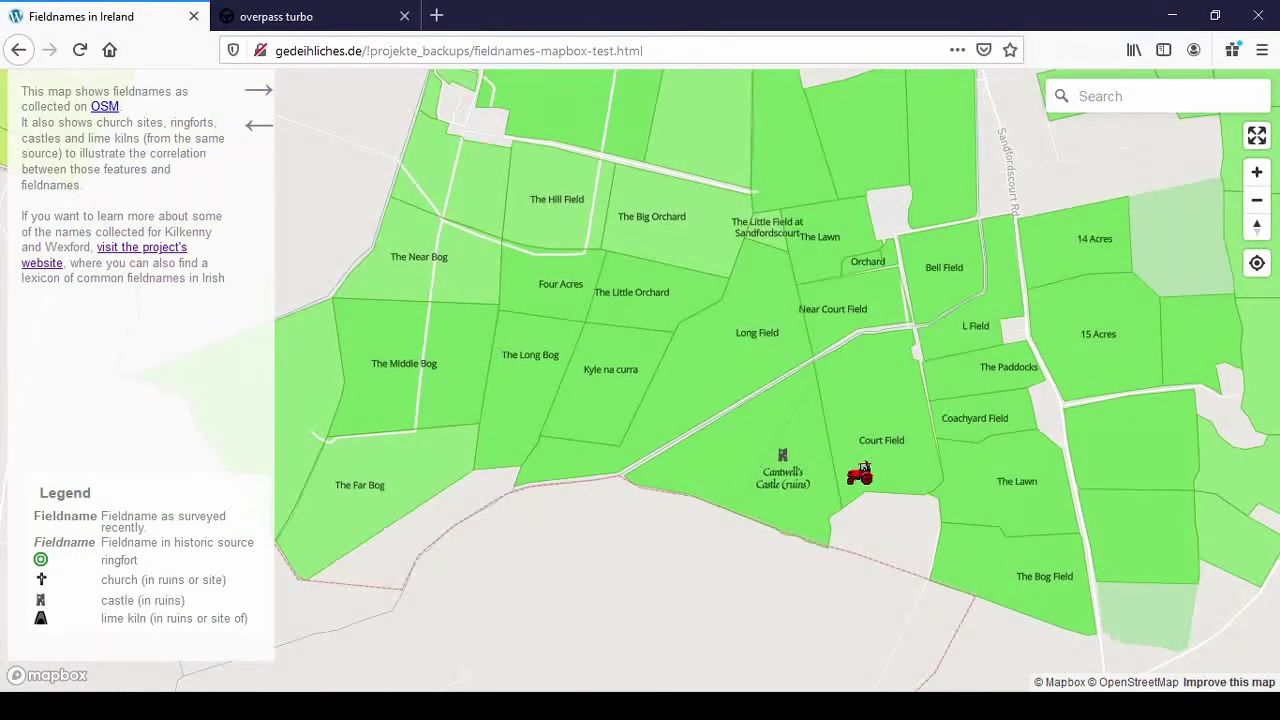
{"action": "scroll", "coordinate": [865, 470], "scroll_direction": "up", "scroll_amount": 1}
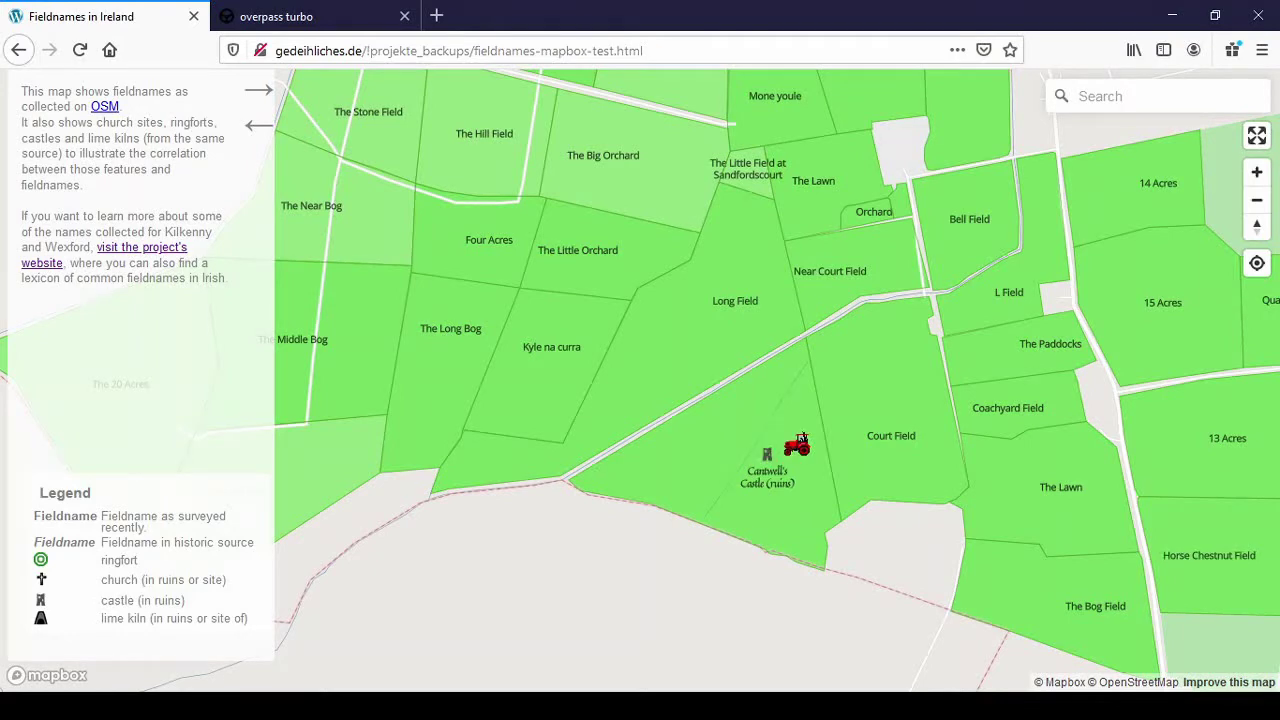
{"action": "scroll", "coordinate": [707, 538], "scroll_direction": "down", "scroll_amount": 2}
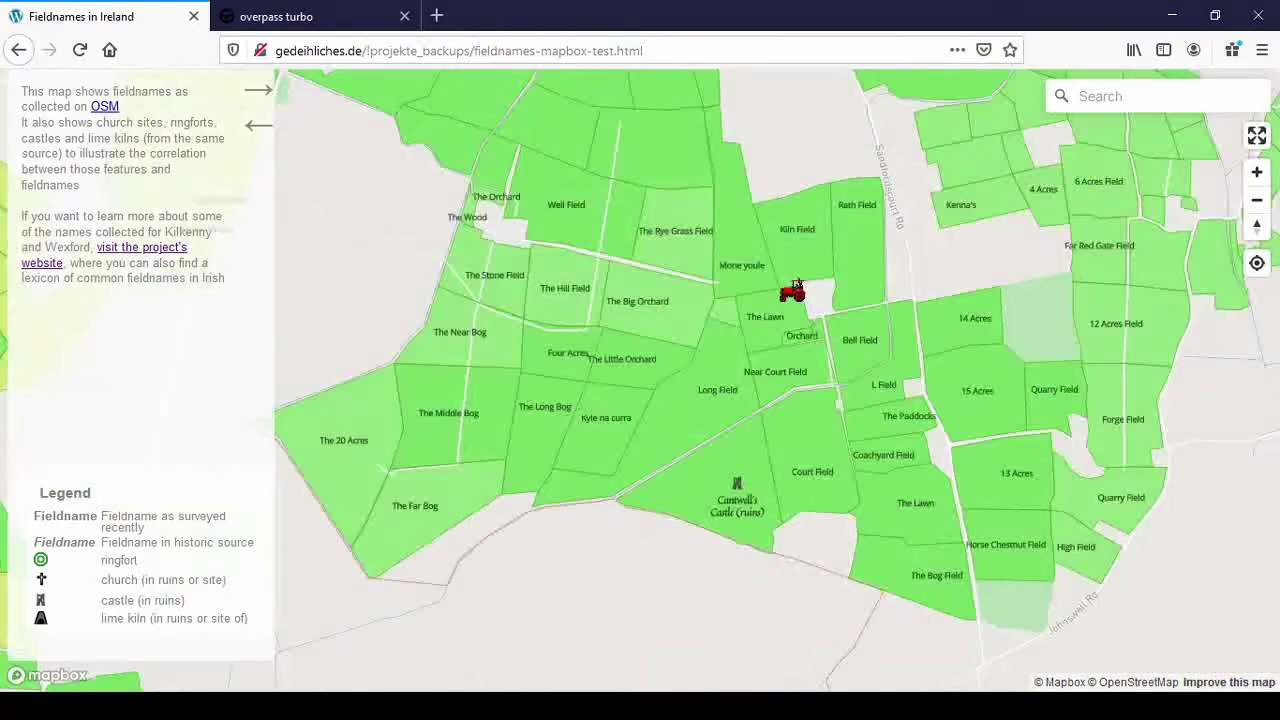
Step: Pan past Rathcoole Parish Church Ruin to Ballyfoyle Castle, then switch to the overpass turbo tab
{"action": "left_click_drag", "start_coordinate": [537, 528], "coordinate": [566, 451]}
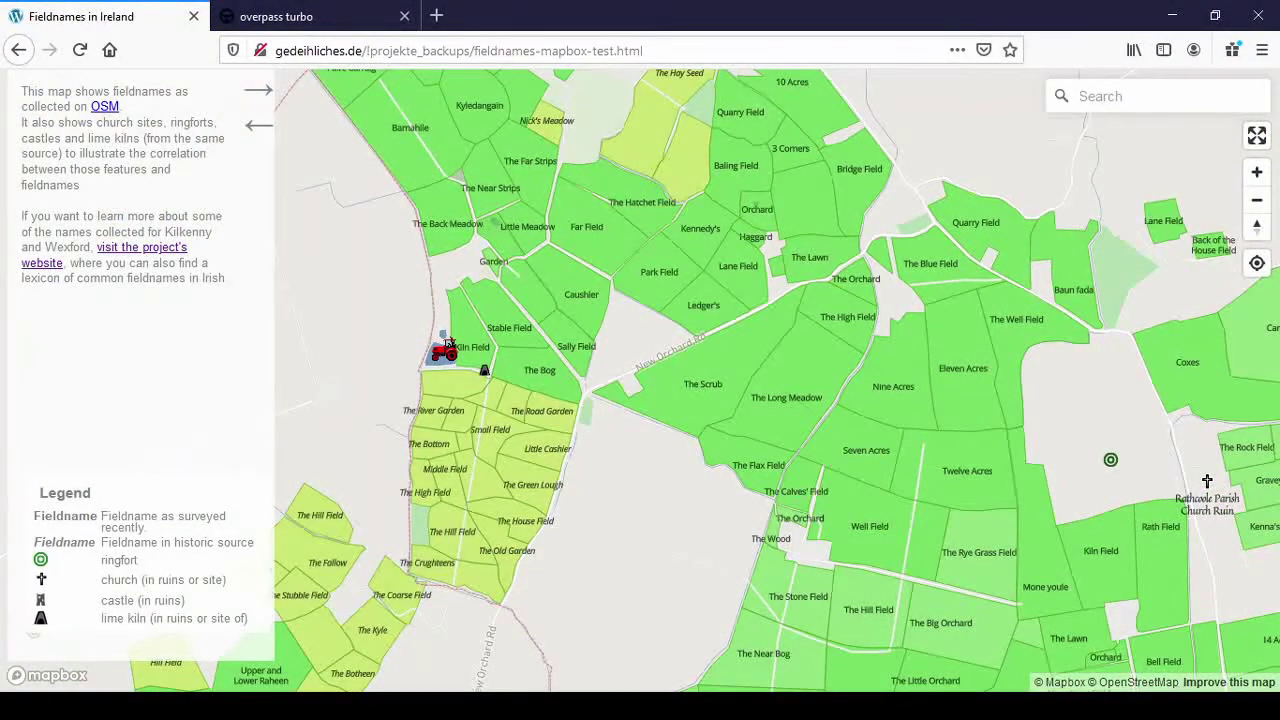
{"action": "scroll", "coordinate": [445, 348], "scroll_direction": "up", "scroll_amount": 3}
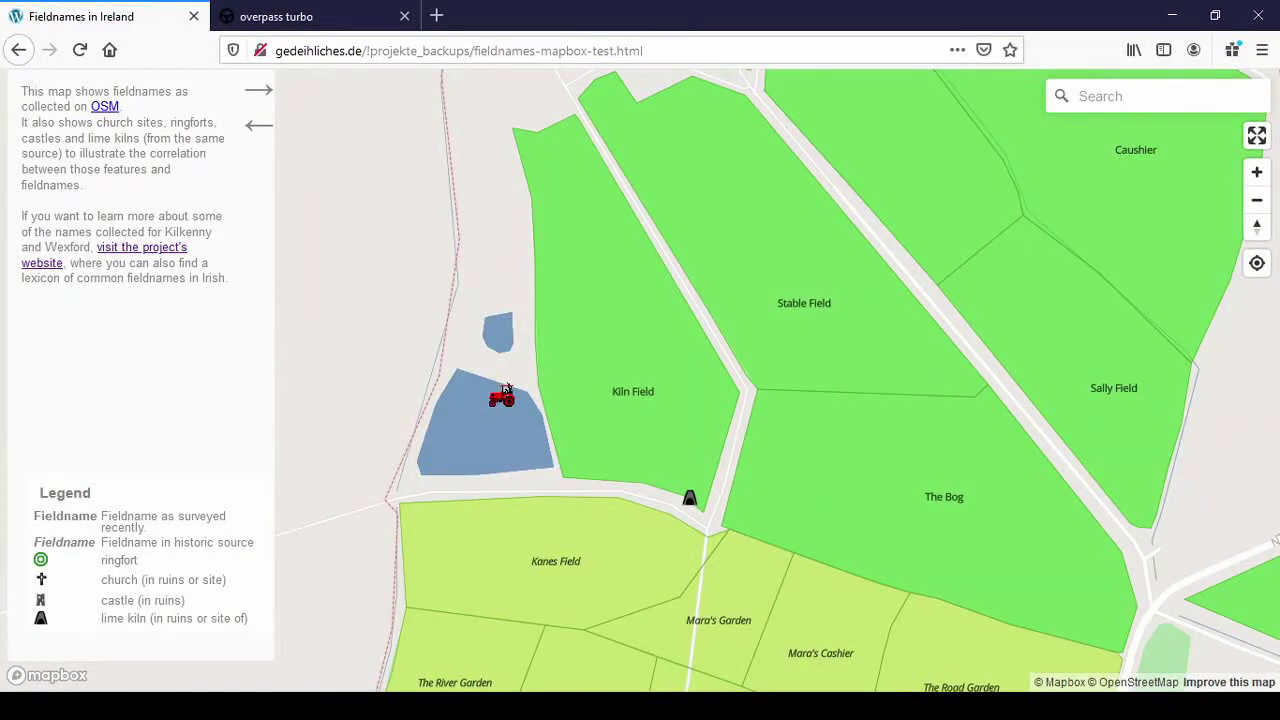
{"action": "scroll", "coordinate": [533, 457], "scroll_direction": "down", "scroll_amount": 5}
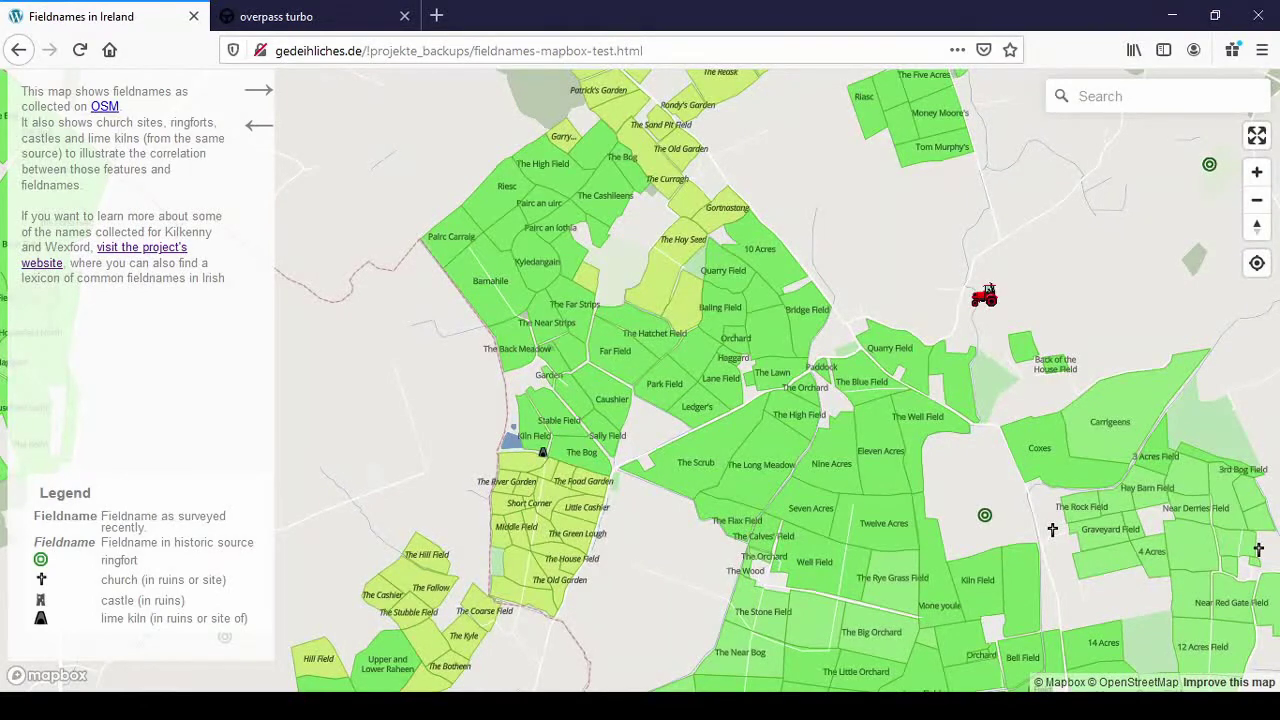
{"action": "left_click_drag", "start_coordinate": [994, 563], "coordinate": [831, 491]}
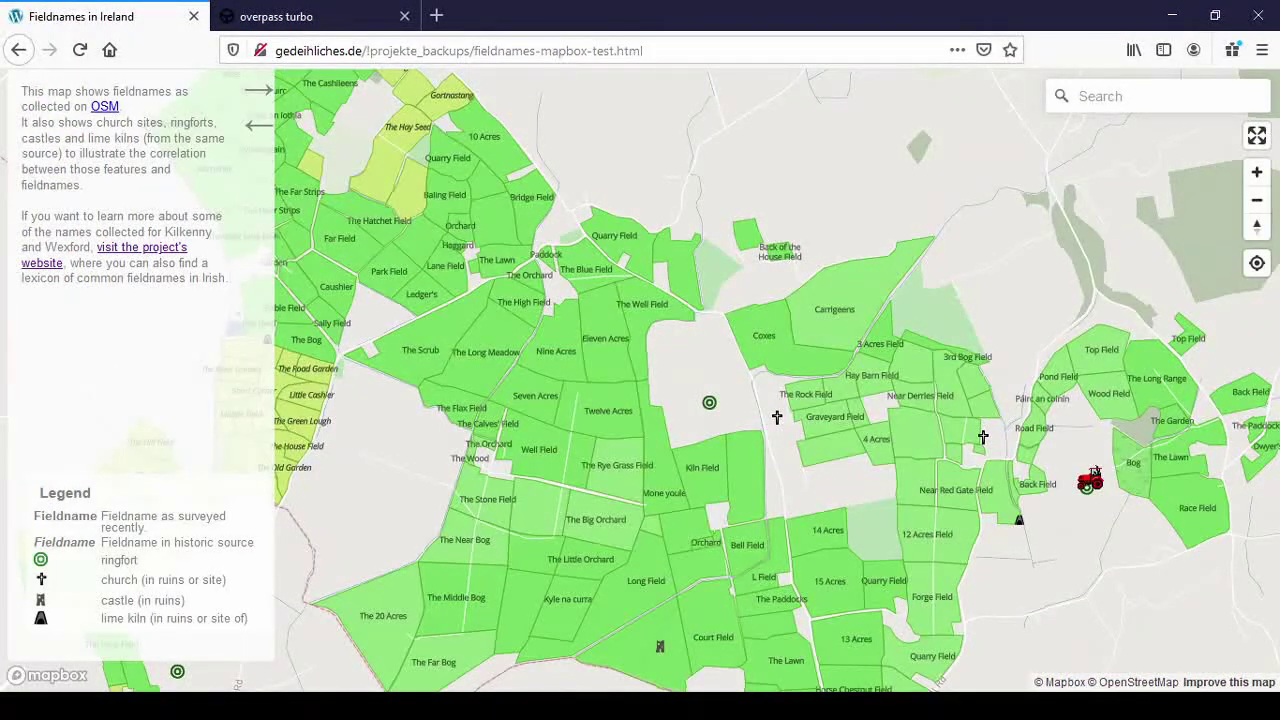
{"action": "left_click_drag", "start_coordinate": [612, 156], "coordinate": [972, 517]}
{"action": "left_click_drag", "start_coordinate": [717, 73], "coordinate": [800, 349]}
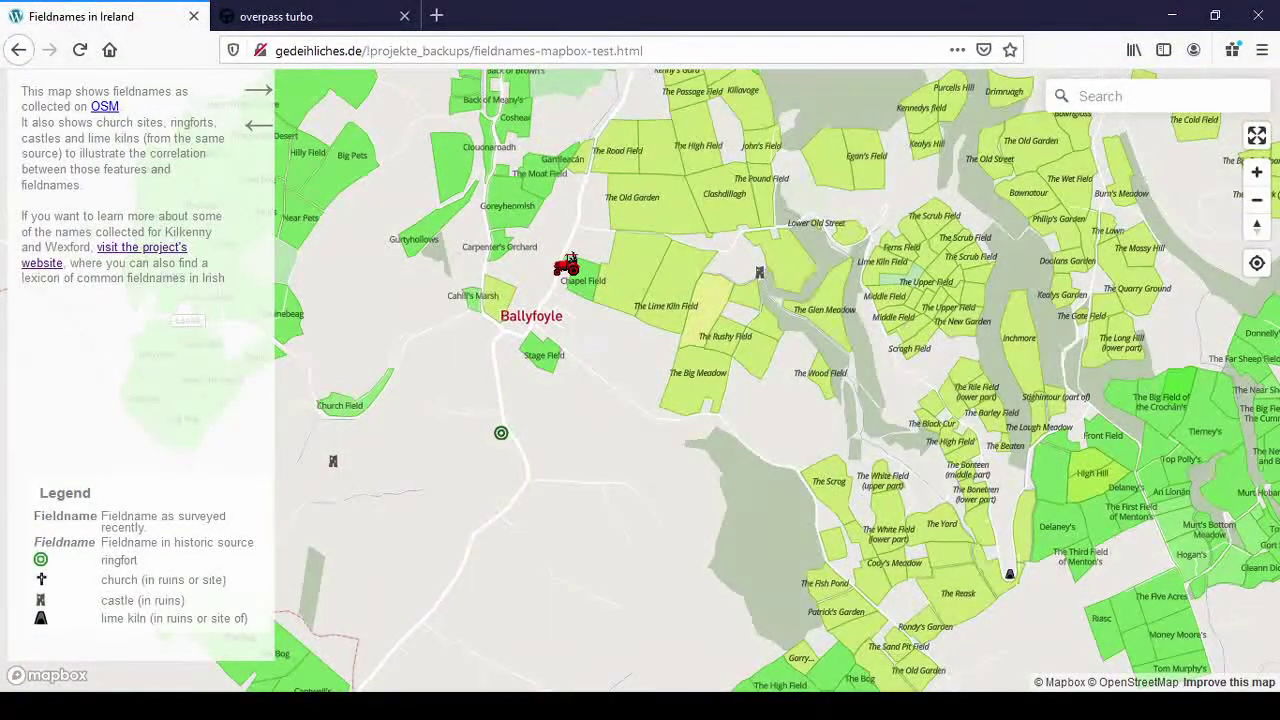
{"action": "scroll", "coordinate": [567, 262], "scroll_direction": "up", "scroll_amount": 2}
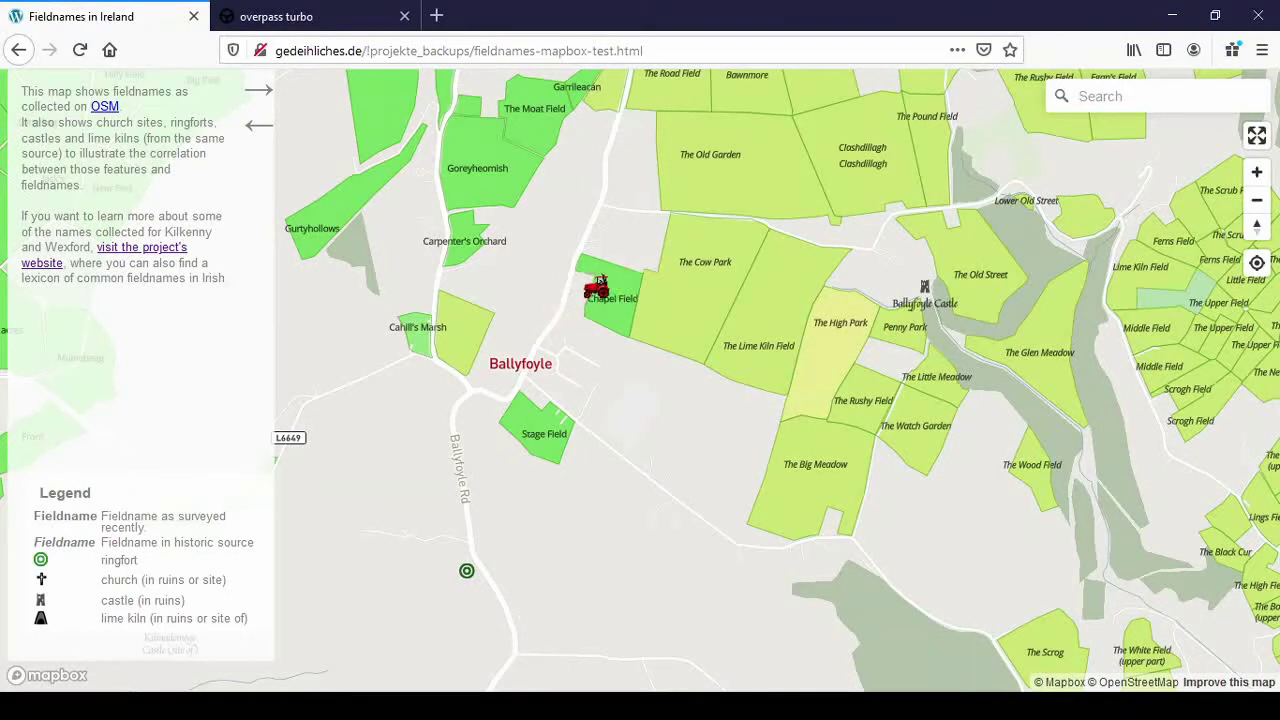
{"action": "left_click_drag", "start_coordinate": [928, 455], "coordinate": [654, 357]}
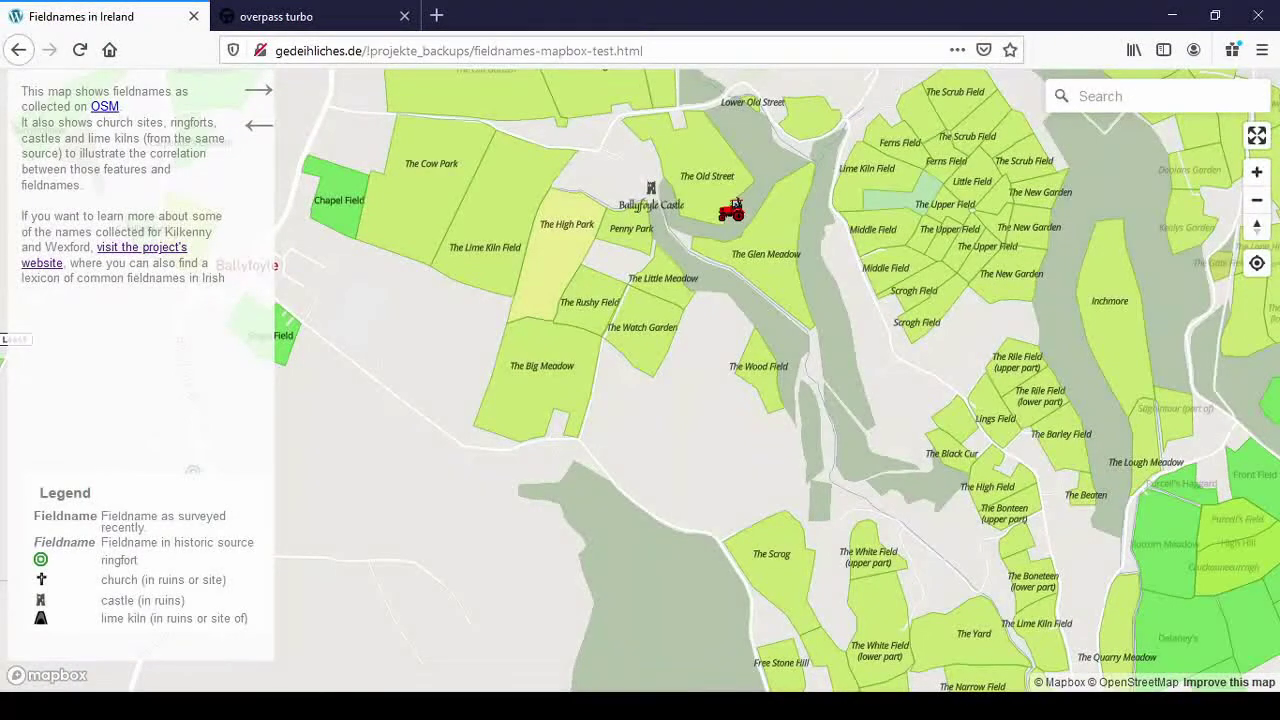
{"action": "left_click_drag", "start_coordinate": [749, 223], "coordinate": [620, 289]}
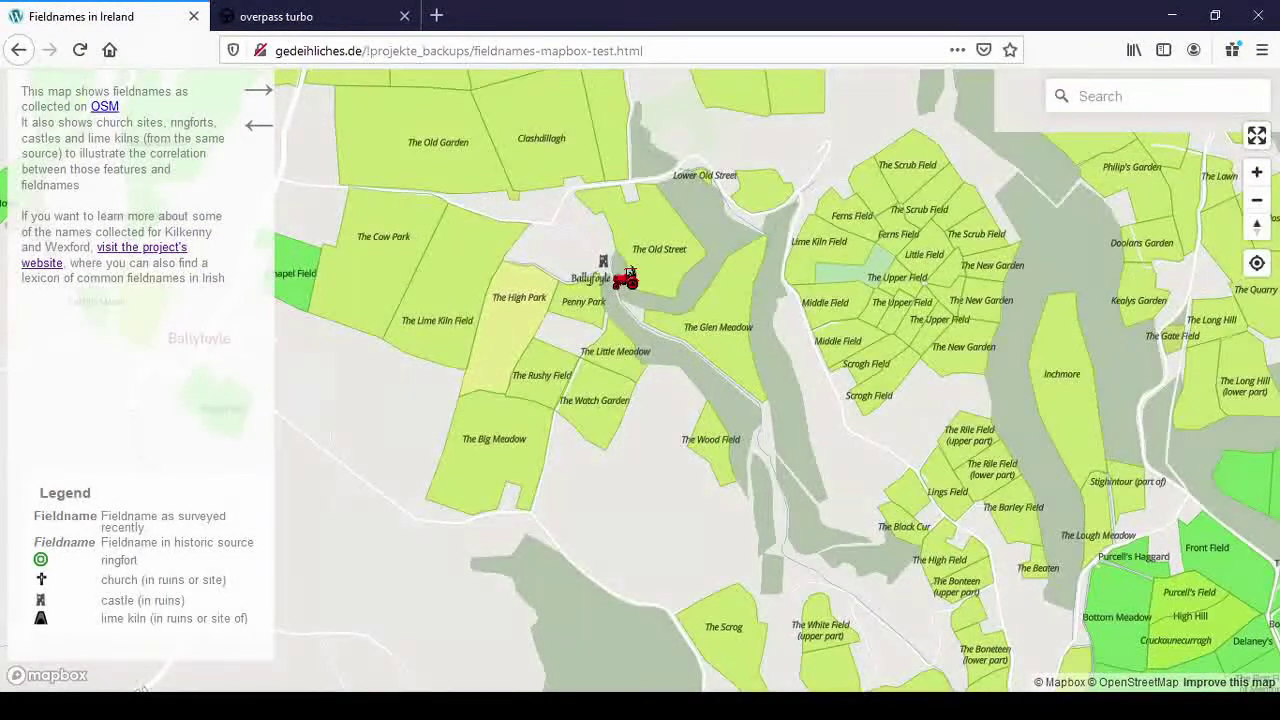
{"action": "scroll", "coordinate": [625, 278], "scroll_direction": "up", "scroll_amount": 2}
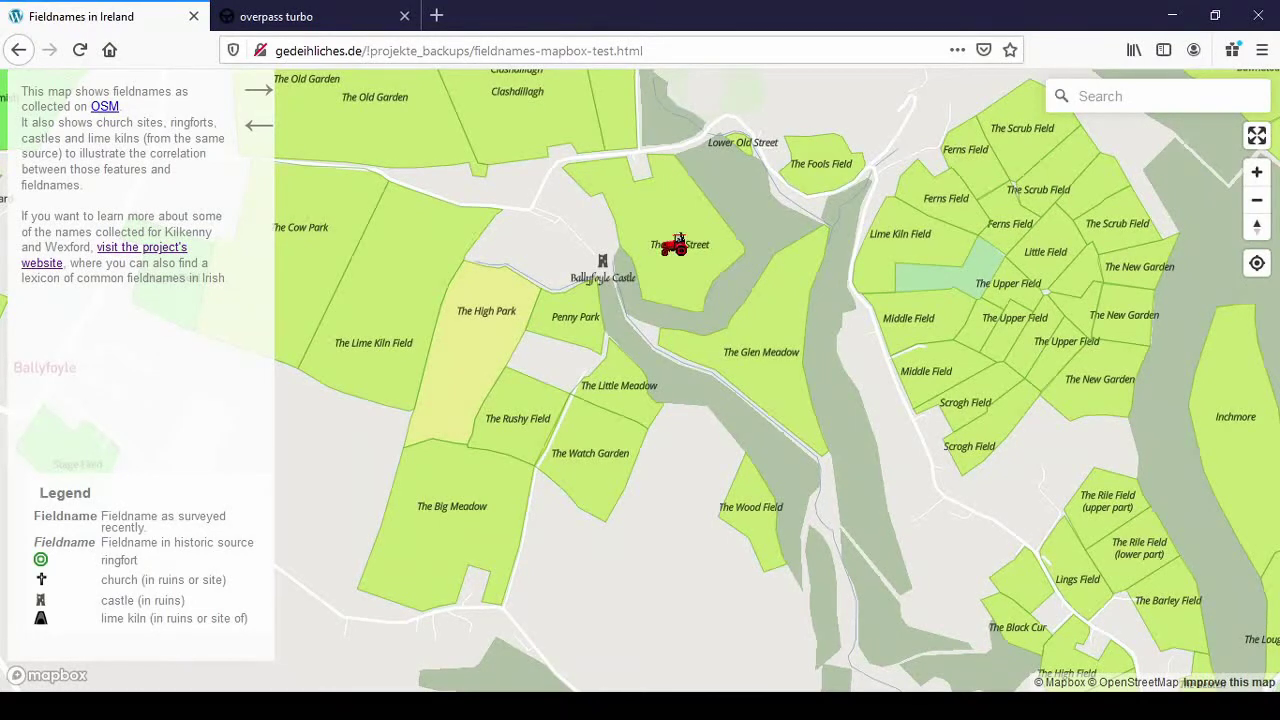
{"action": "left_click_drag", "start_coordinate": [677, 249], "coordinate": [694, 323]}
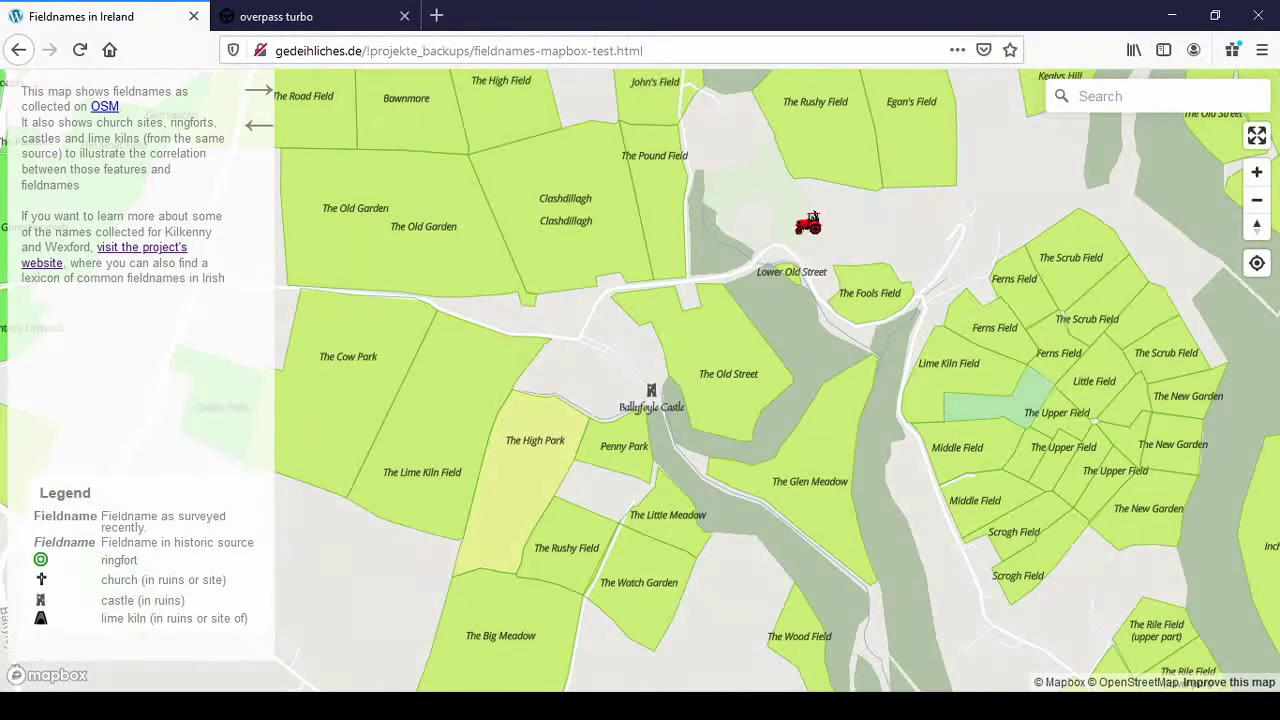
{"action": "scroll", "coordinate": [690, 295], "scroll_direction": "down", "scroll_amount": 1}
{"action": "left_click", "coordinate": [340, 20]}
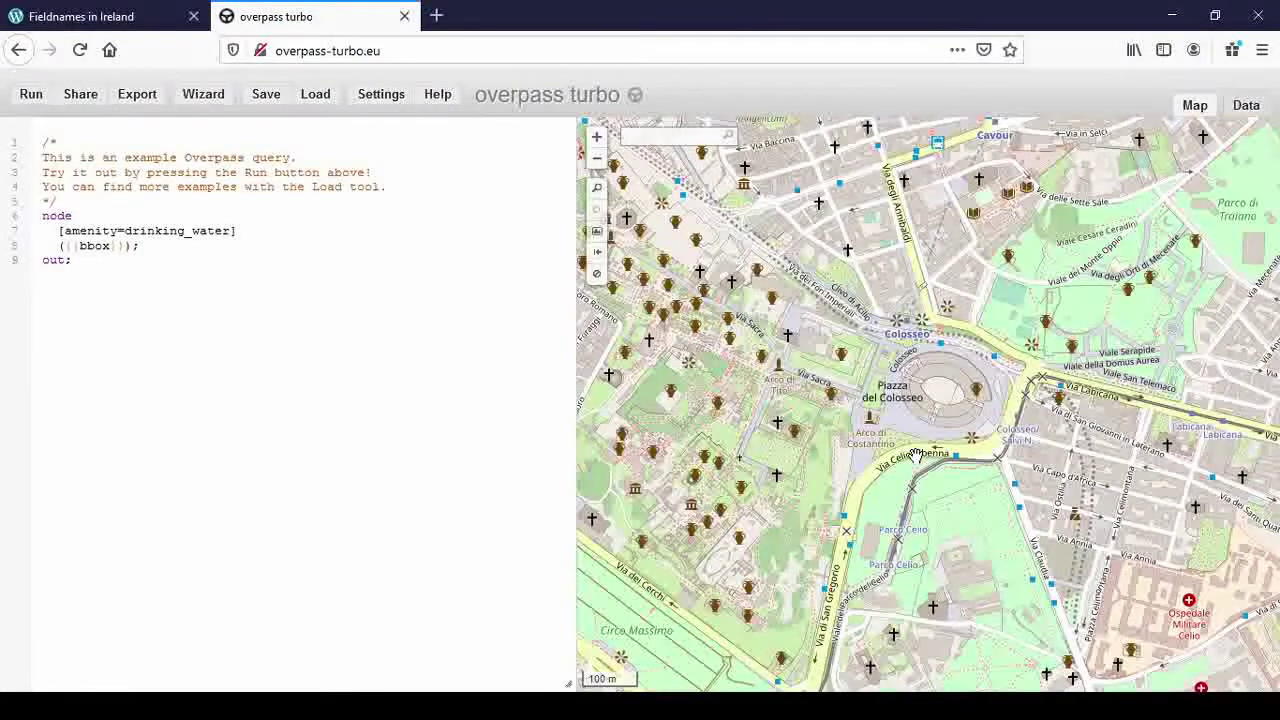
Step: Zoom the Overpass Turbo map out from Rome and centre it on Ireland
{"action": "scroll", "coordinate": [975, 430], "scroll_direction": "down", "scroll_amount": 2}
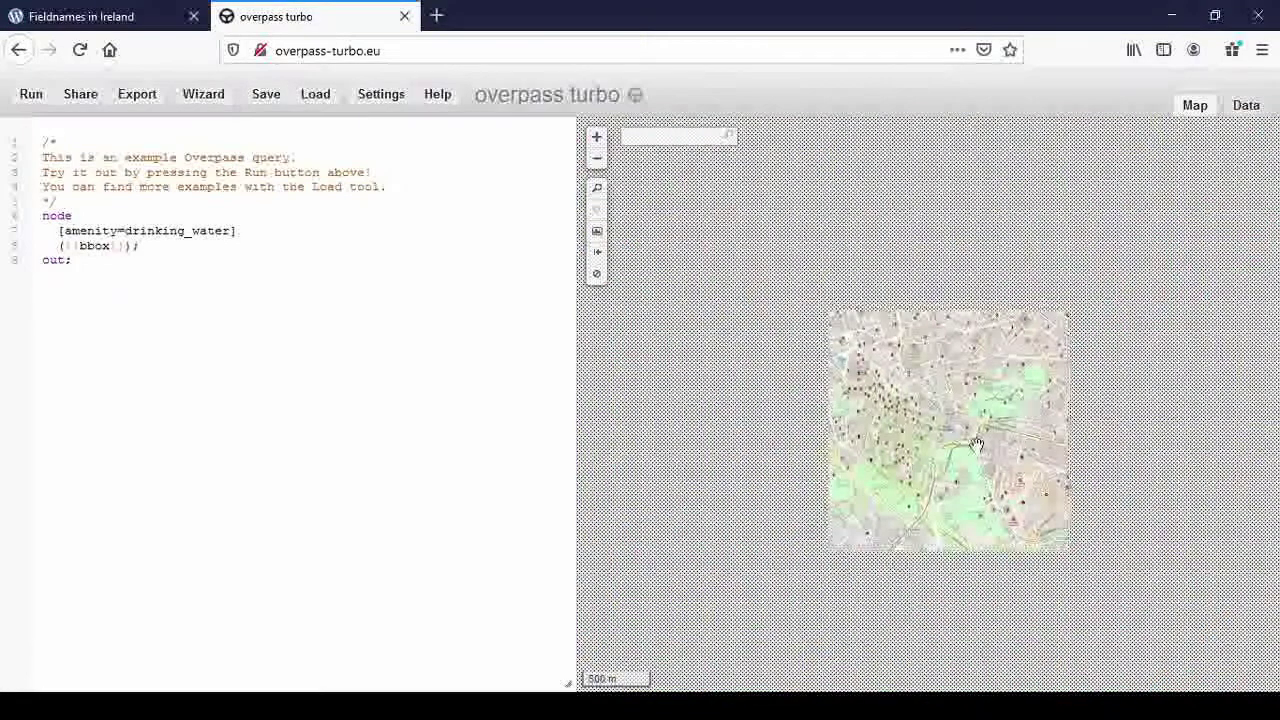
{"action": "scroll", "coordinate": [988, 425], "scroll_direction": "down", "scroll_amount": 4}
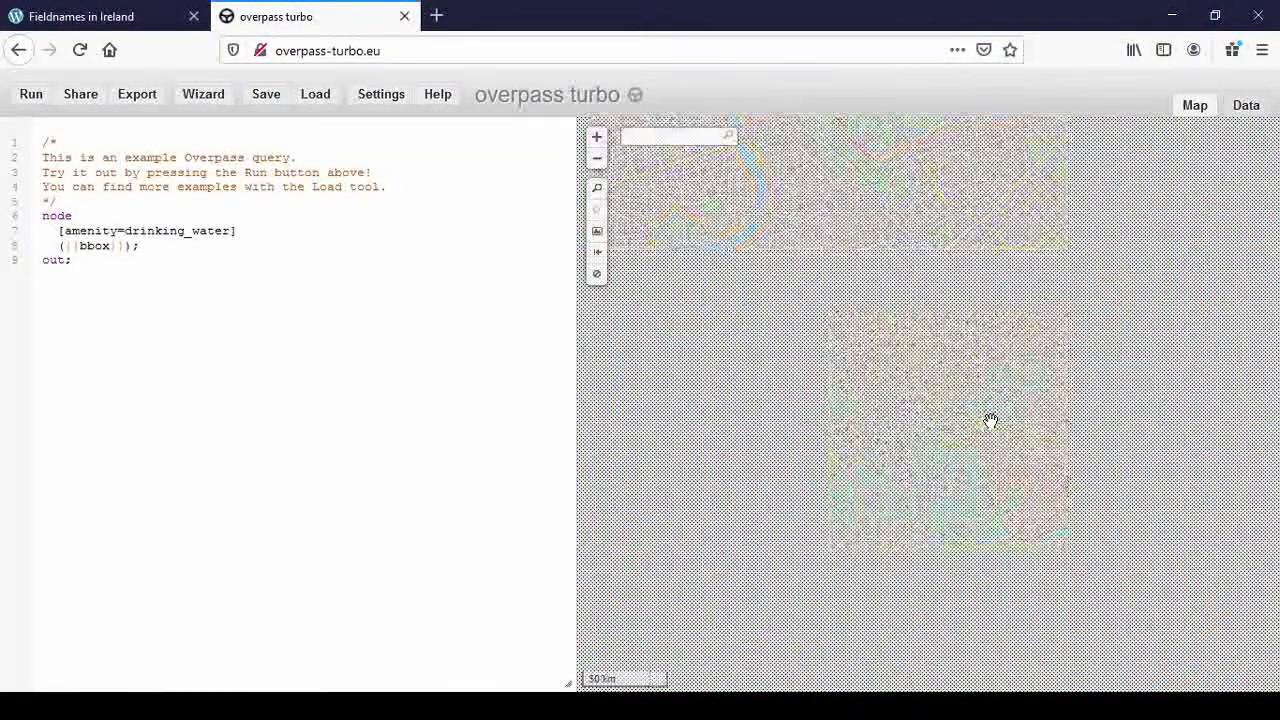
{"action": "scroll", "coordinate": [988, 421], "scroll_direction": "down", "scroll_amount": 3}
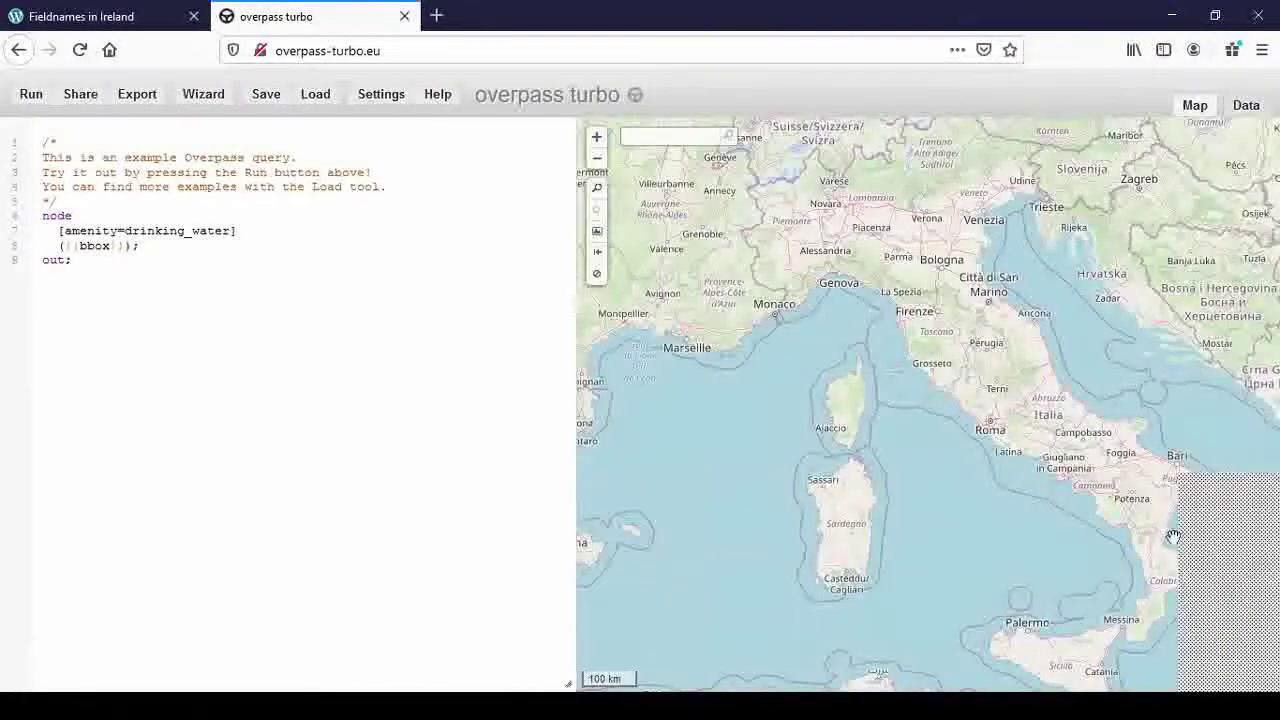
{"action": "scroll", "coordinate": [1015, 497], "scroll_direction": "down", "scroll_amount": 1}
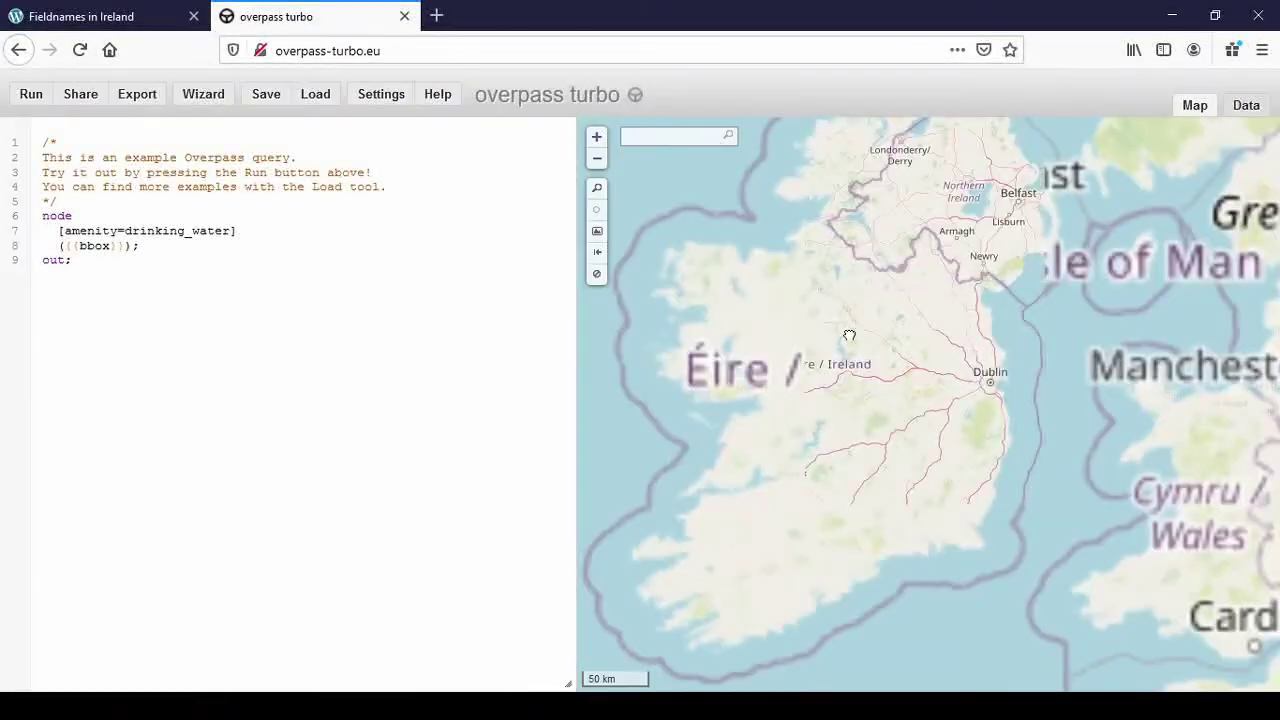
{"action": "left_click_drag", "start_coordinate": [849, 337], "coordinate": [920, 345]}
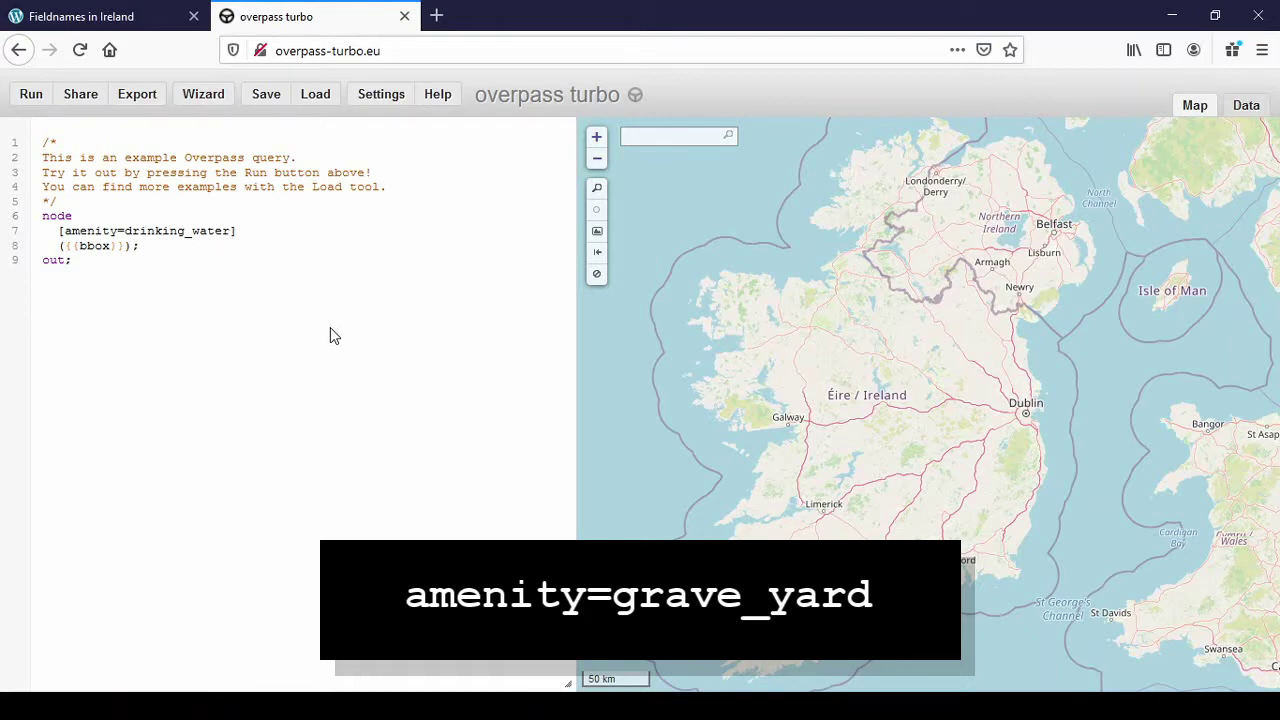
Step: Build and run a wizard query for amenity=grave_yard in "County Kilkenny"
{"action": "left_click", "coordinate": [205, 98]}
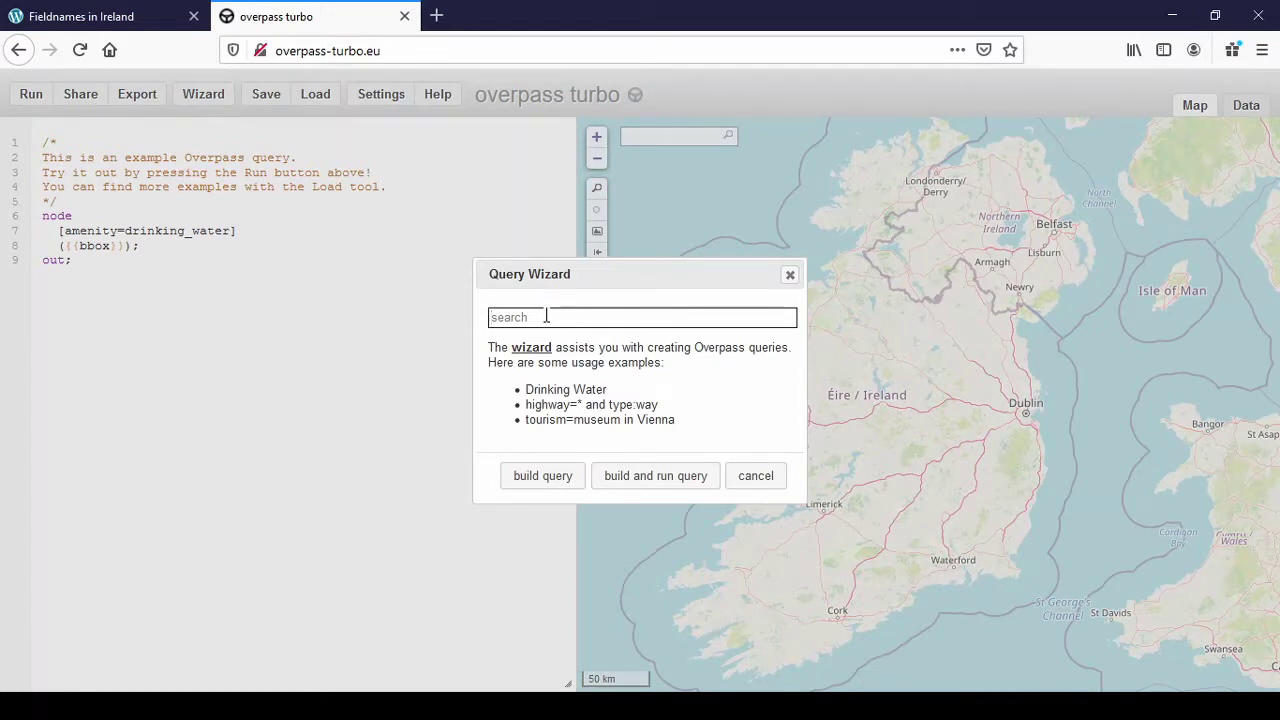
{"action": "type", "text": "amenity=grave_yard in "}
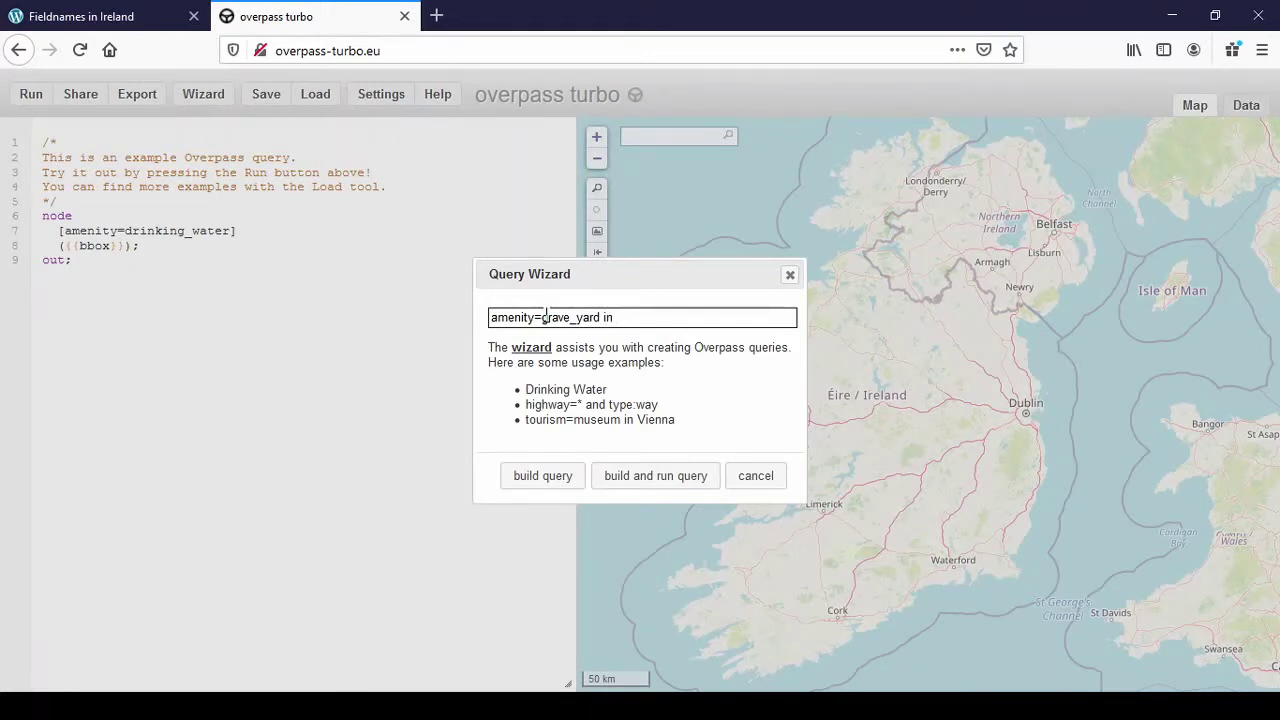
{"action": "type", "text": "\"County Kilkenny\""}
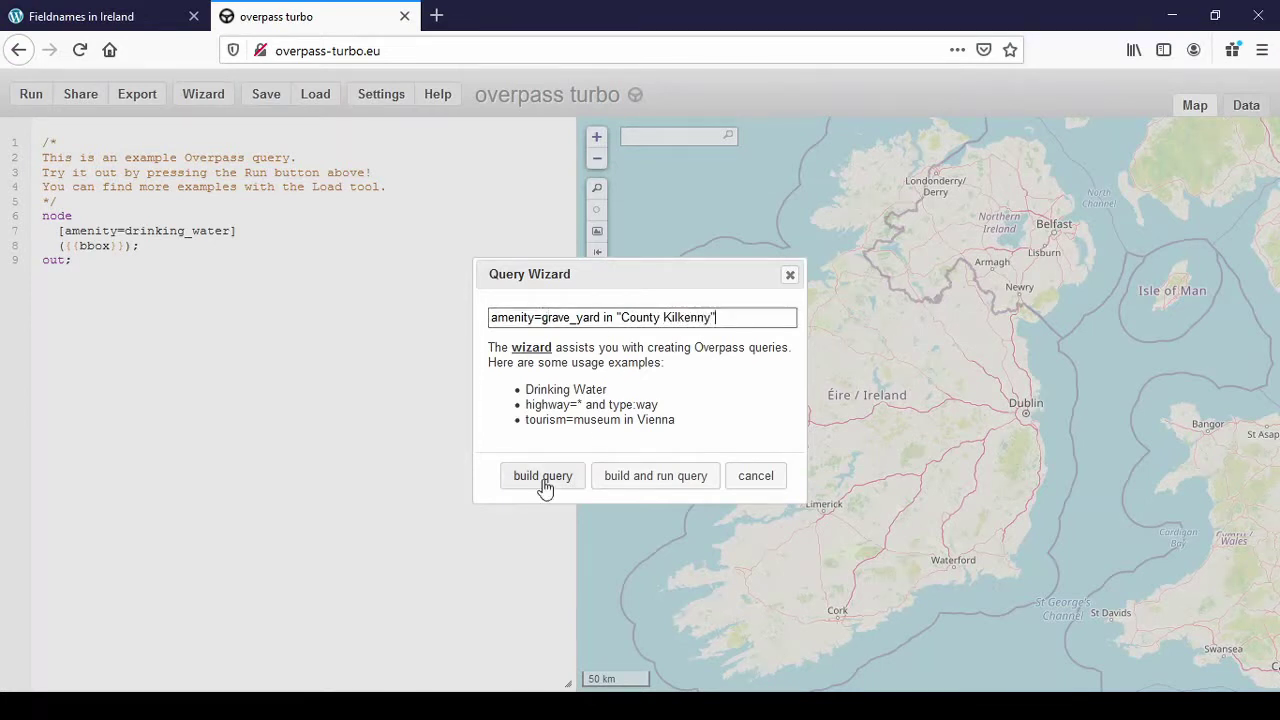
{"action": "left_click", "coordinate": [648, 478]}
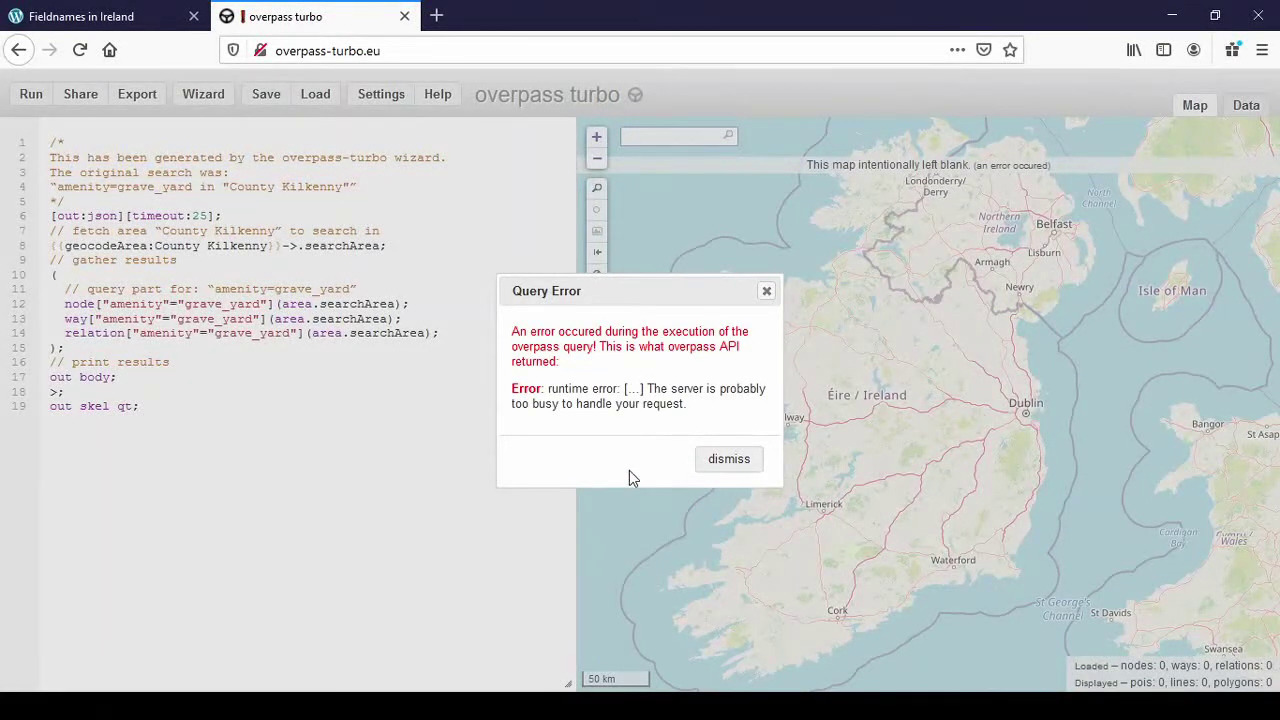
Step: Dismiss the Query Error dialog
{"action": "left_click", "coordinate": [729, 460]}
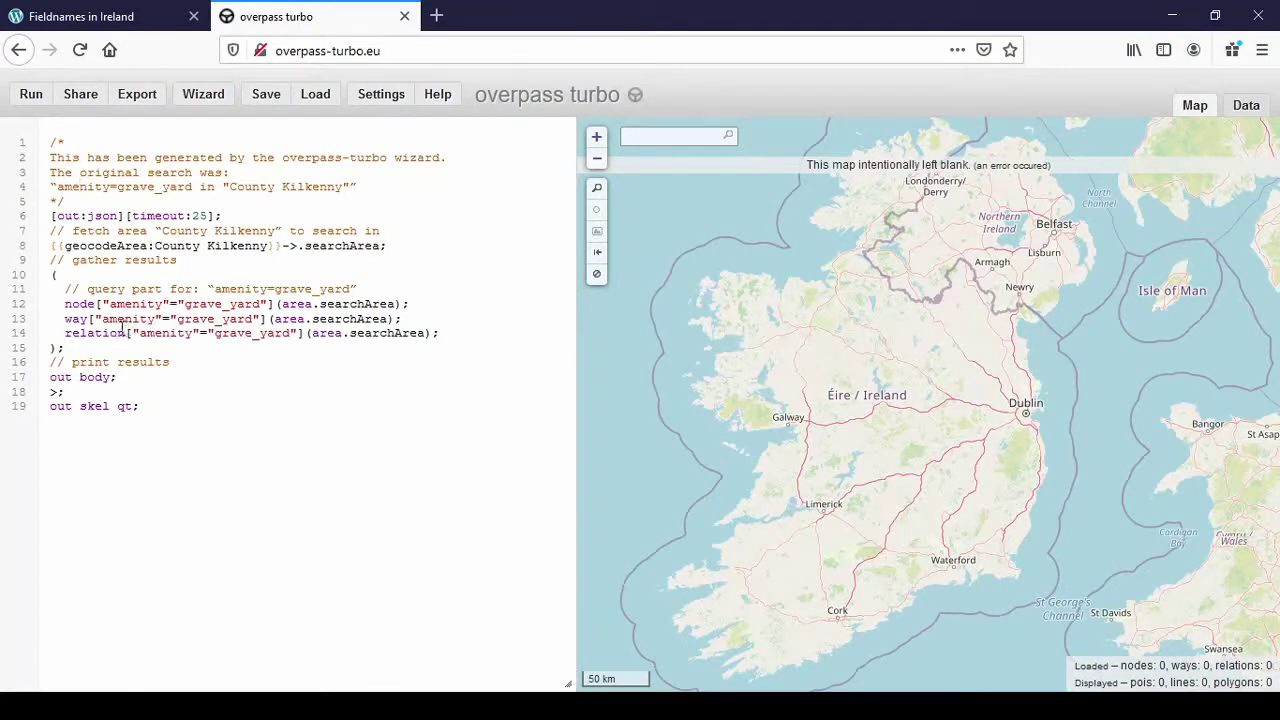
{"action": "double_click", "coordinate": [72, 318]}
{"action": "left_click", "coordinate": [89, 319]}
{"action": "type", "text": "nwr"}
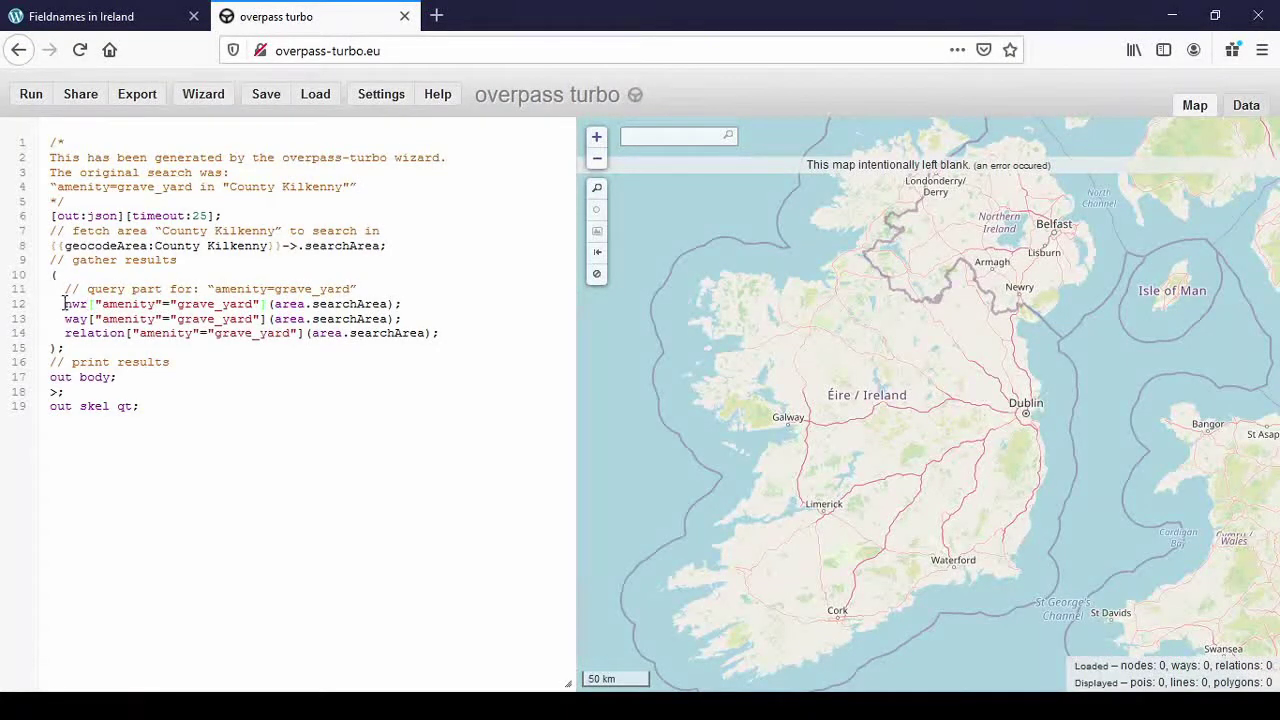
{"action": "left_click_drag", "start_coordinate": [410, 303], "coordinate": [451, 334]}
{"action": "left_click", "coordinate": [443, 331]}
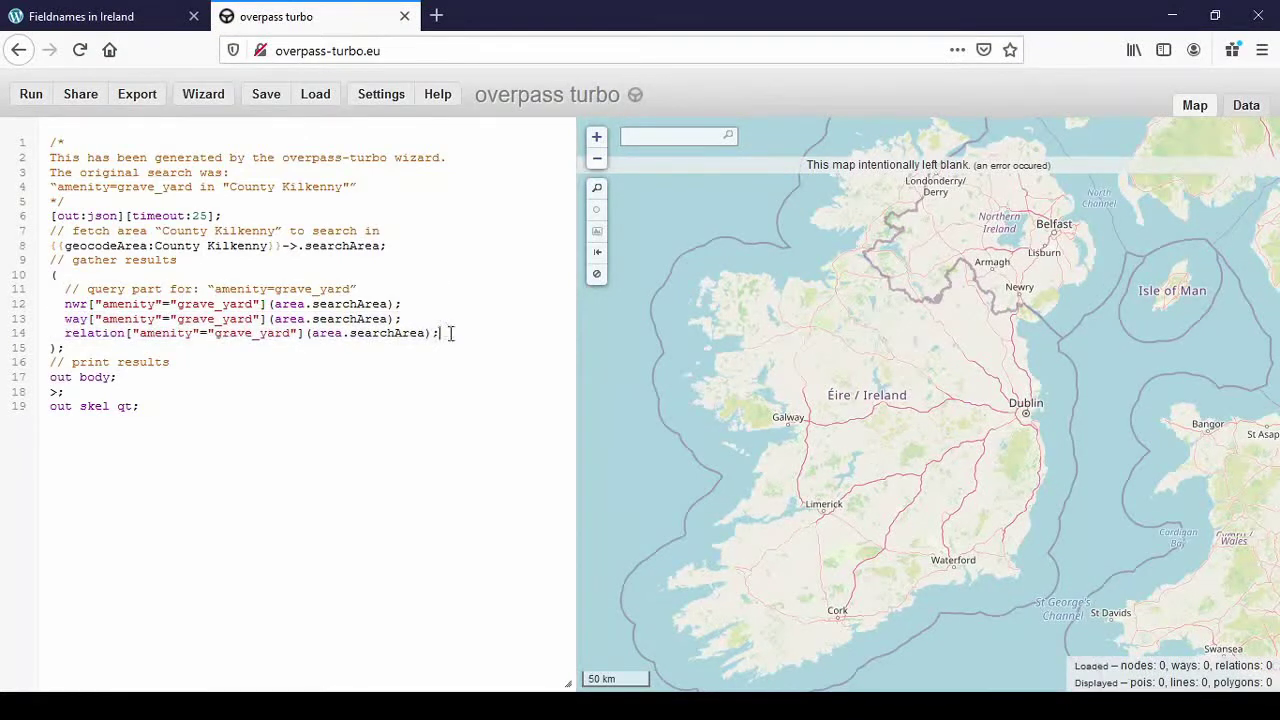
{"action": "left_click", "coordinate": [85, 305]}
{"action": "type", "text": "ode"}
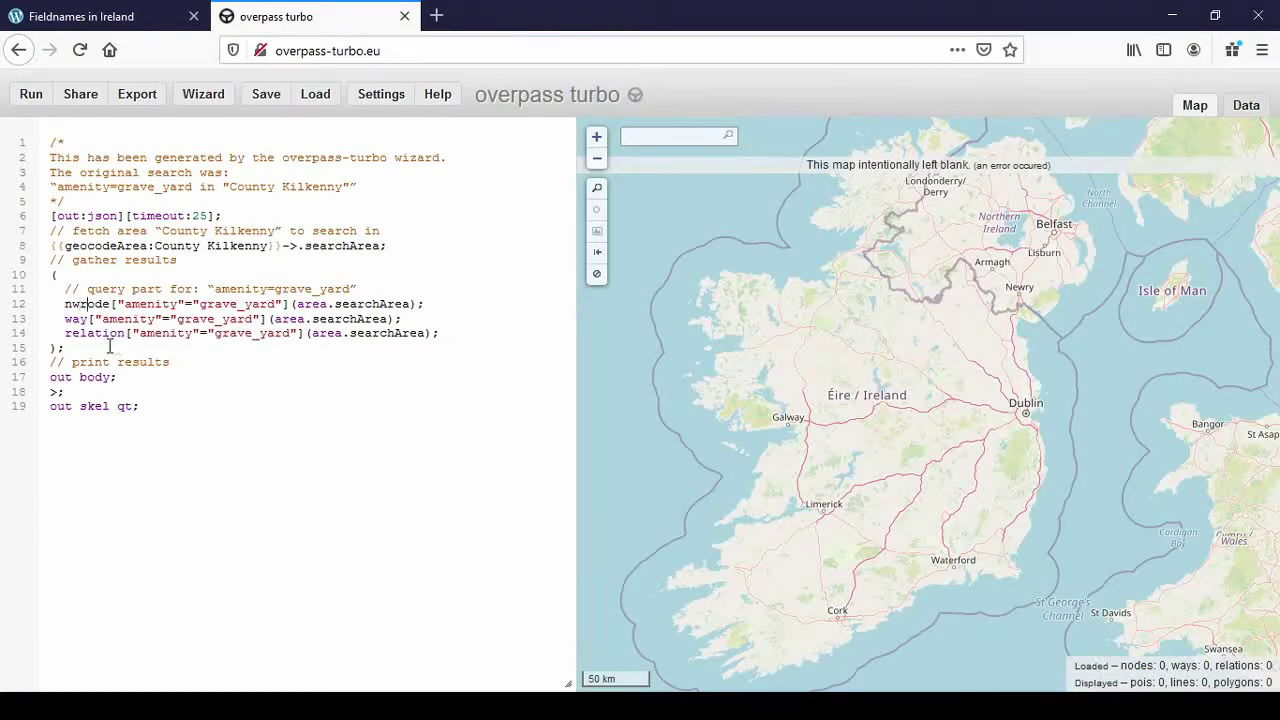
{"action": "key", "text": "BackSpace"}
{"action": "key", "text": "BackSpace"}
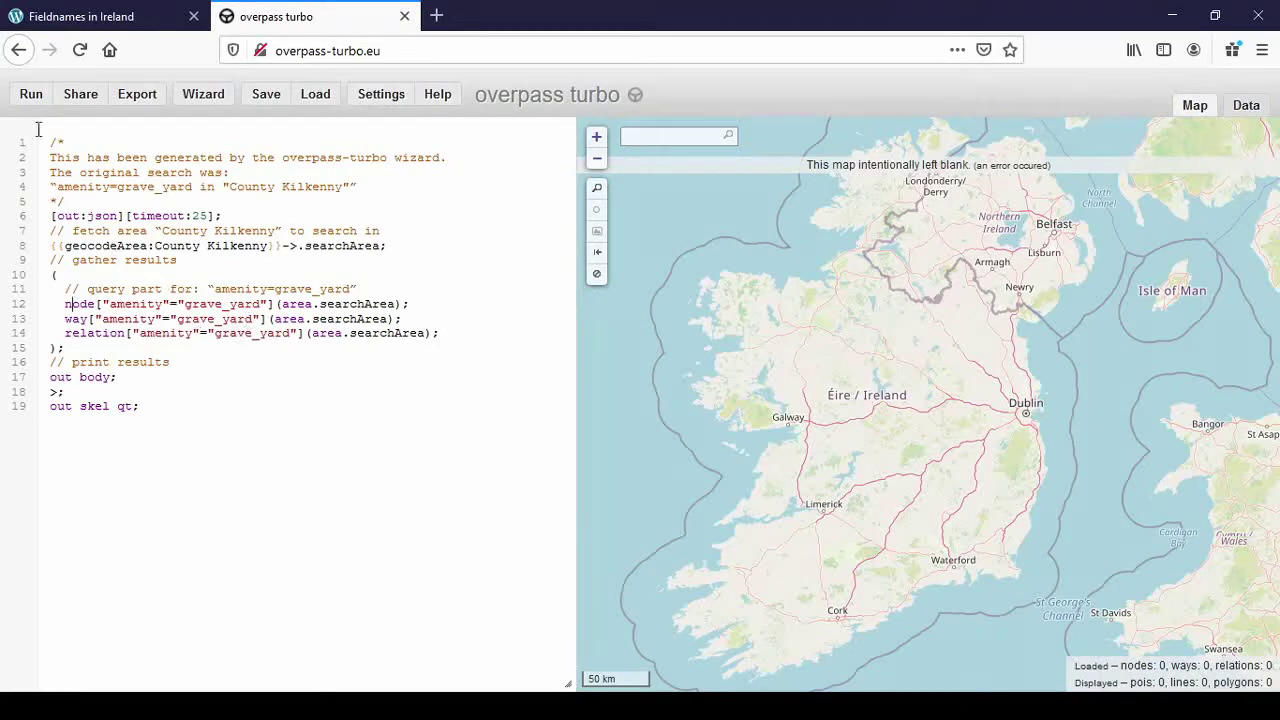
Step: Run the grave_yard query and zoom the map in on Kilkenny town centre
{"action": "left_click", "coordinate": [28, 97]}
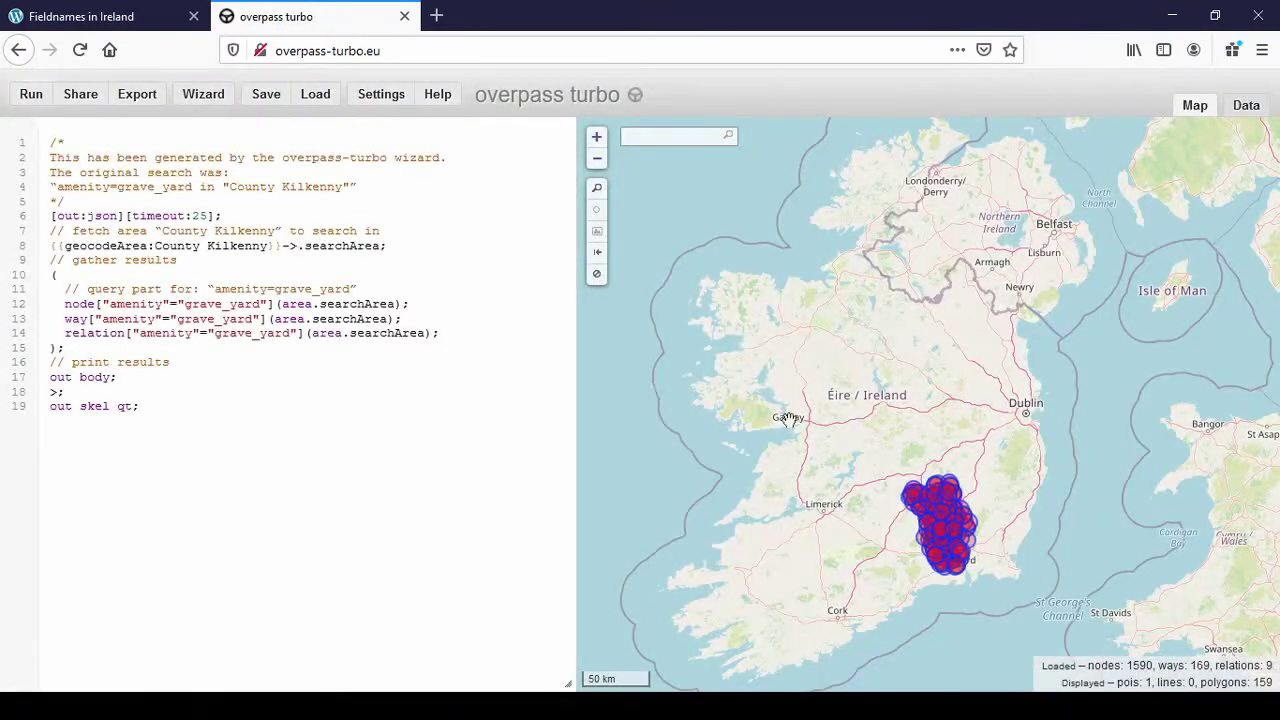
{"action": "scroll", "coordinate": [966, 623], "scroll_direction": "up", "scroll_amount": 3}
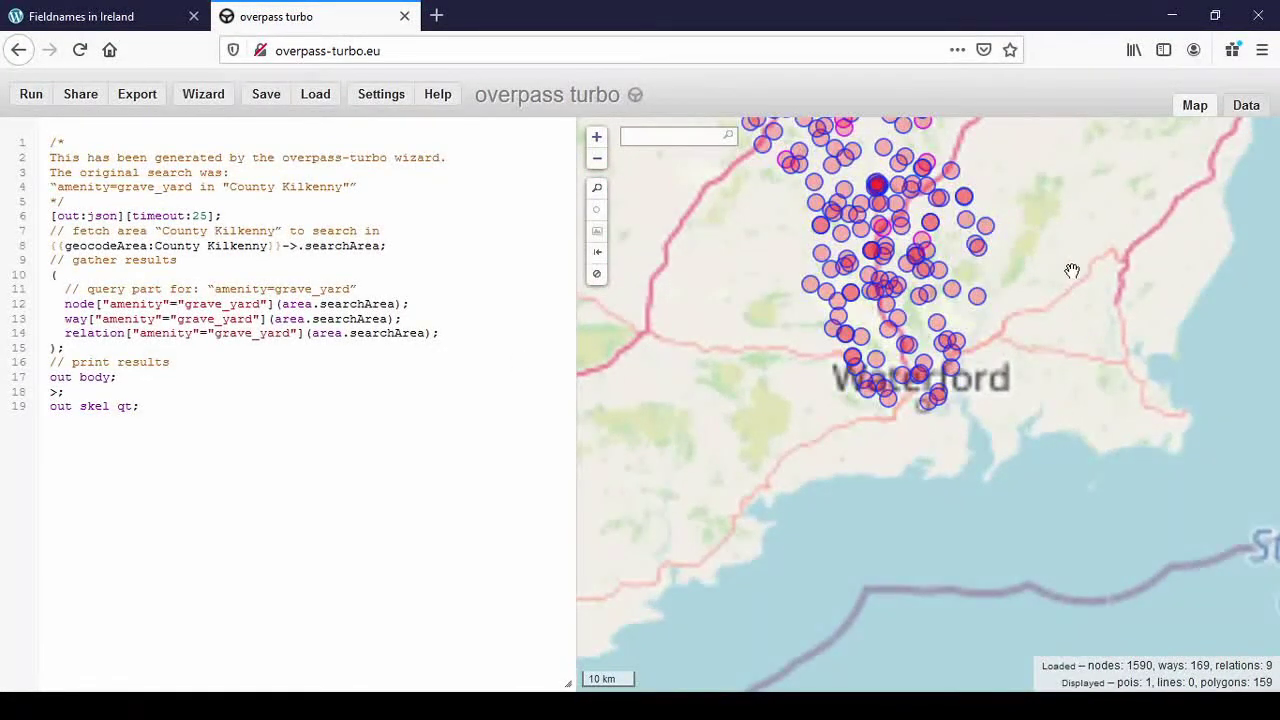
{"action": "left_click_drag", "start_coordinate": [1070, 312], "coordinate": [1080, 440]}
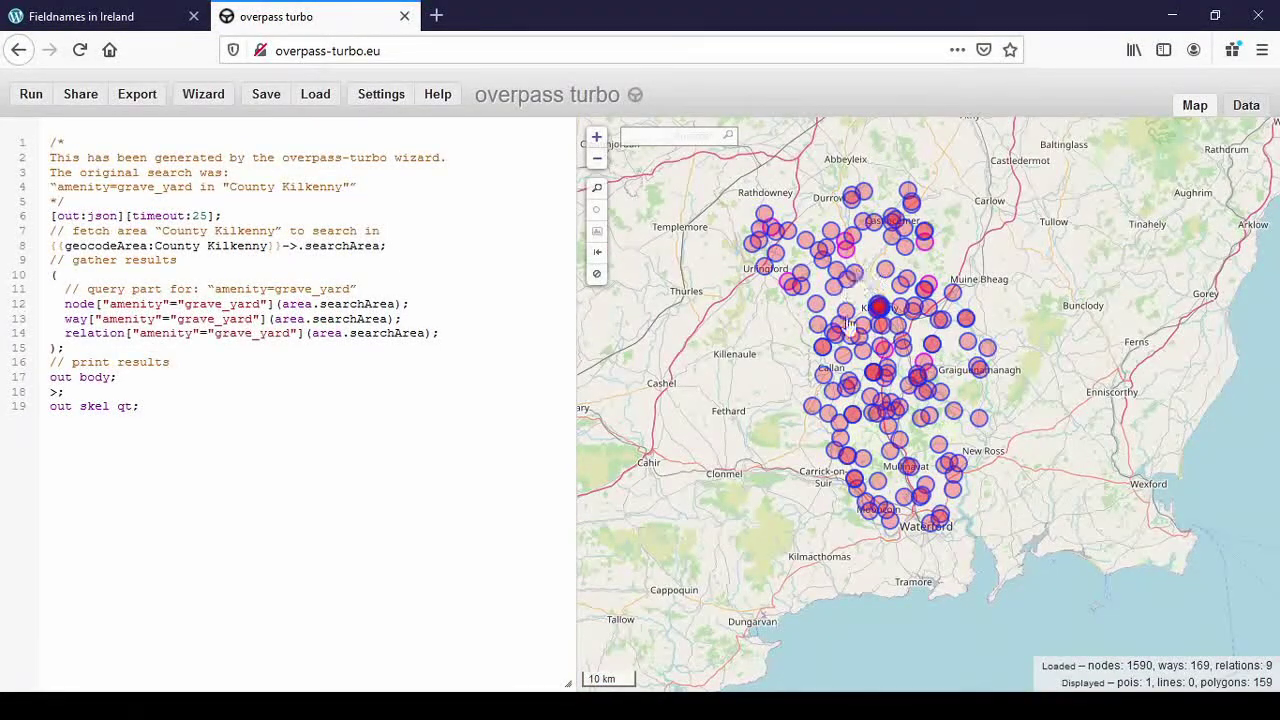
{"action": "scroll", "coordinate": [880, 310], "scroll_direction": "up", "scroll_amount": 1}
{"action": "scroll", "coordinate": [884, 310], "scroll_direction": "up", "scroll_amount": 4}
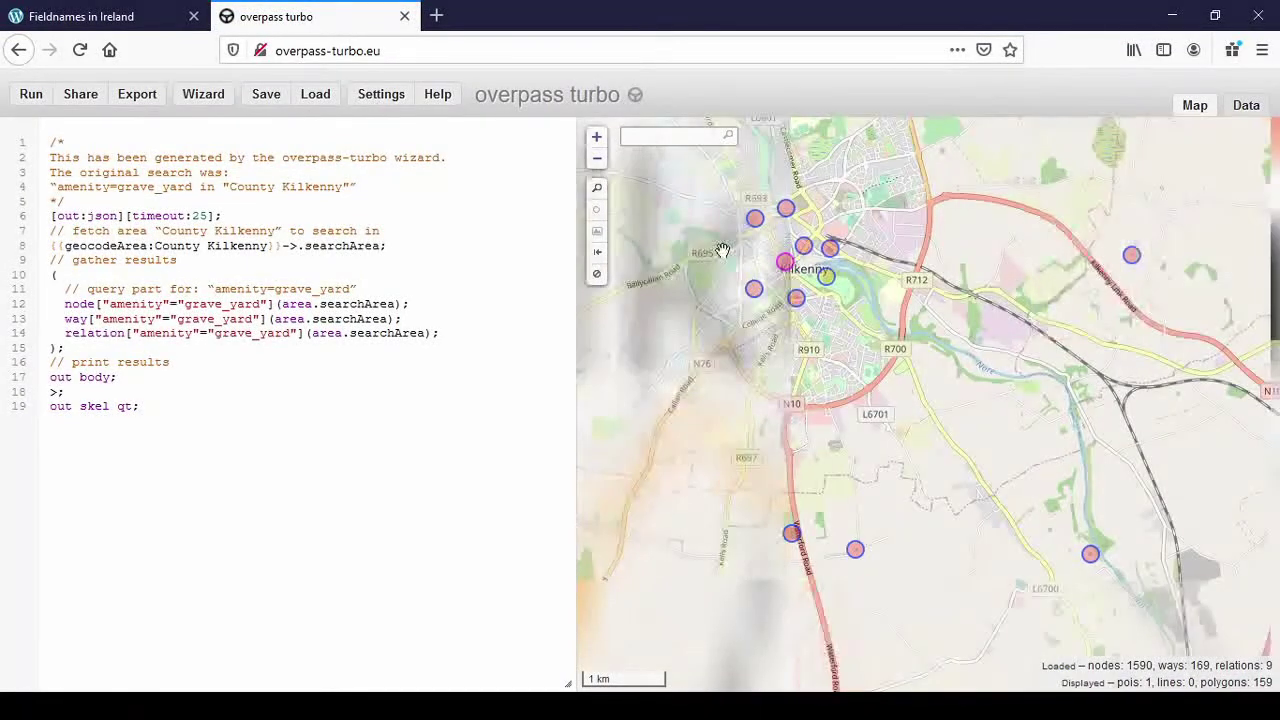
{"action": "left_click_drag", "start_coordinate": [797, 276], "coordinate": [882, 345]}
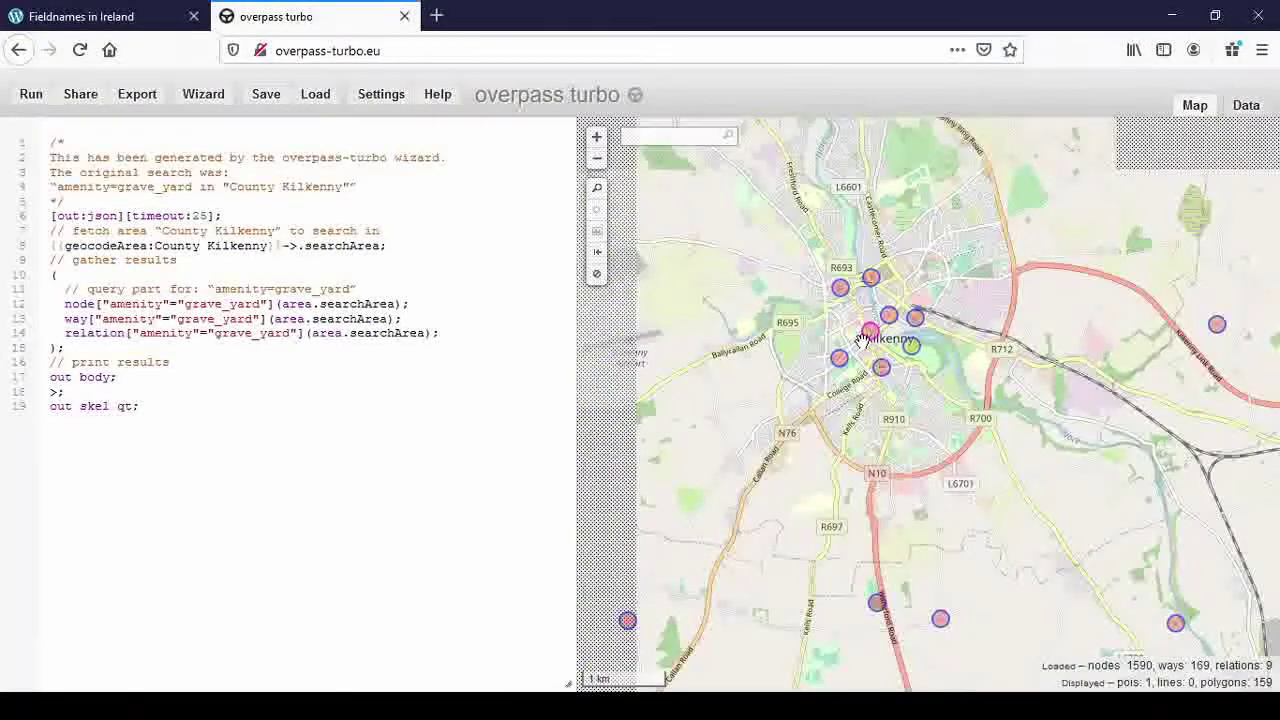
{"action": "scroll", "coordinate": [882, 348], "scroll_direction": "up", "scroll_amount": 1}
{"action": "scroll", "coordinate": [905, 410], "scroll_direction": "up", "scroll_amount": 1}
{"action": "scroll", "coordinate": [905, 405], "scroll_direction": "up", "scroll_amount": 5}
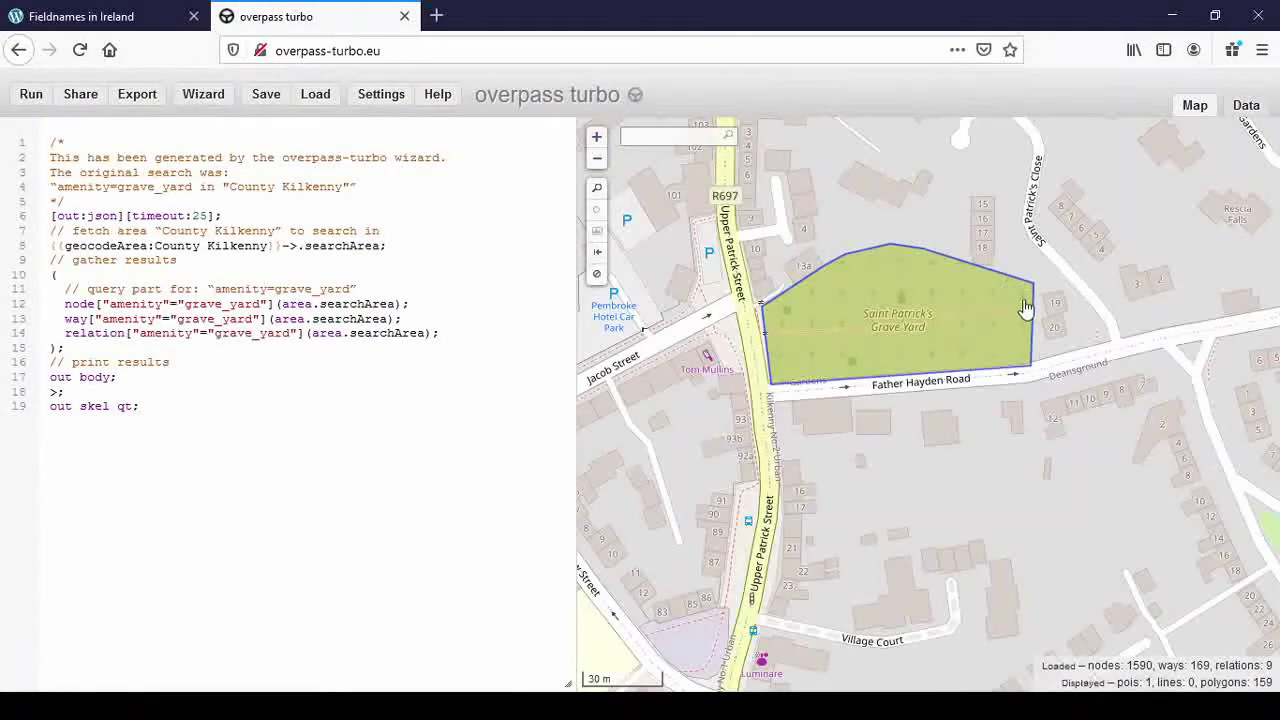
{"action": "scroll", "coordinate": [964, 469], "scroll_direction": "down", "scroll_amount": 3}
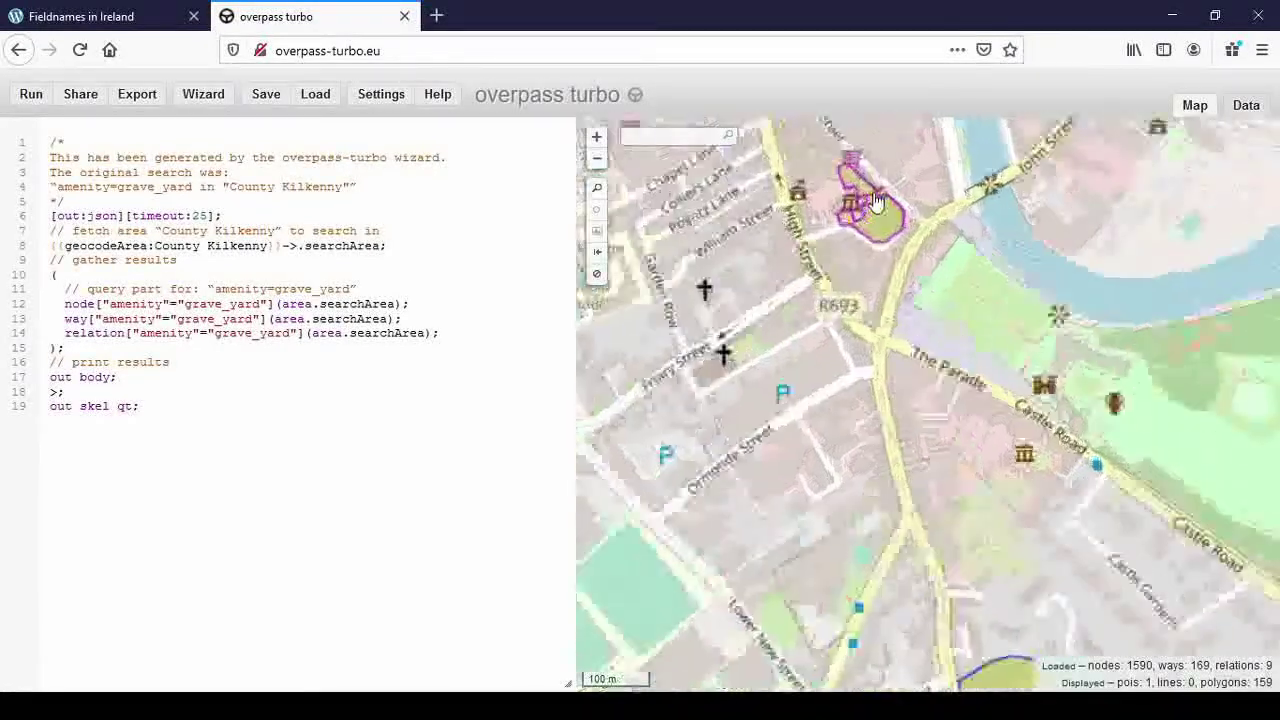
{"action": "scroll", "coordinate": [868, 197], "scroll_direction": "up", "scroll_amount": 2}
{"action": "scroll", "coordinate": [883, 224], "scroll_direction": "down", "scroll_amount": 1}
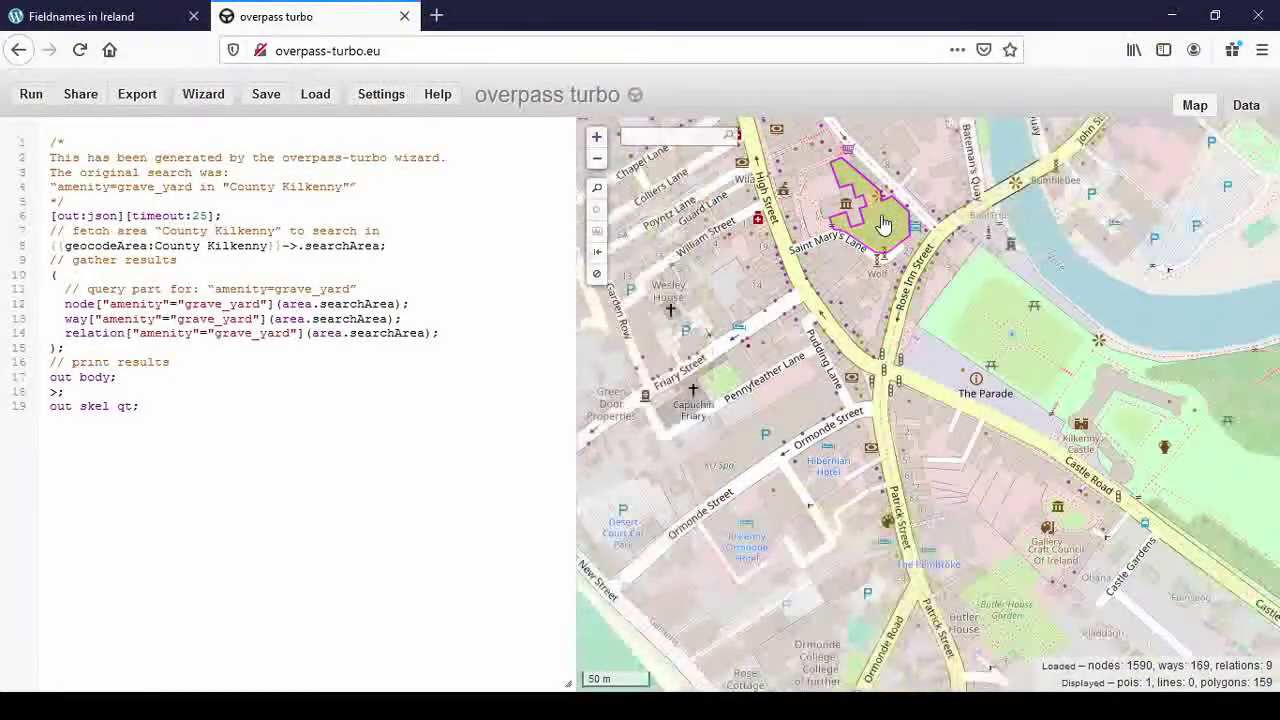
{"action": "scroll", "coordinate": [890, 270], "scroll_direction": "down", "scroll_amount": 1}
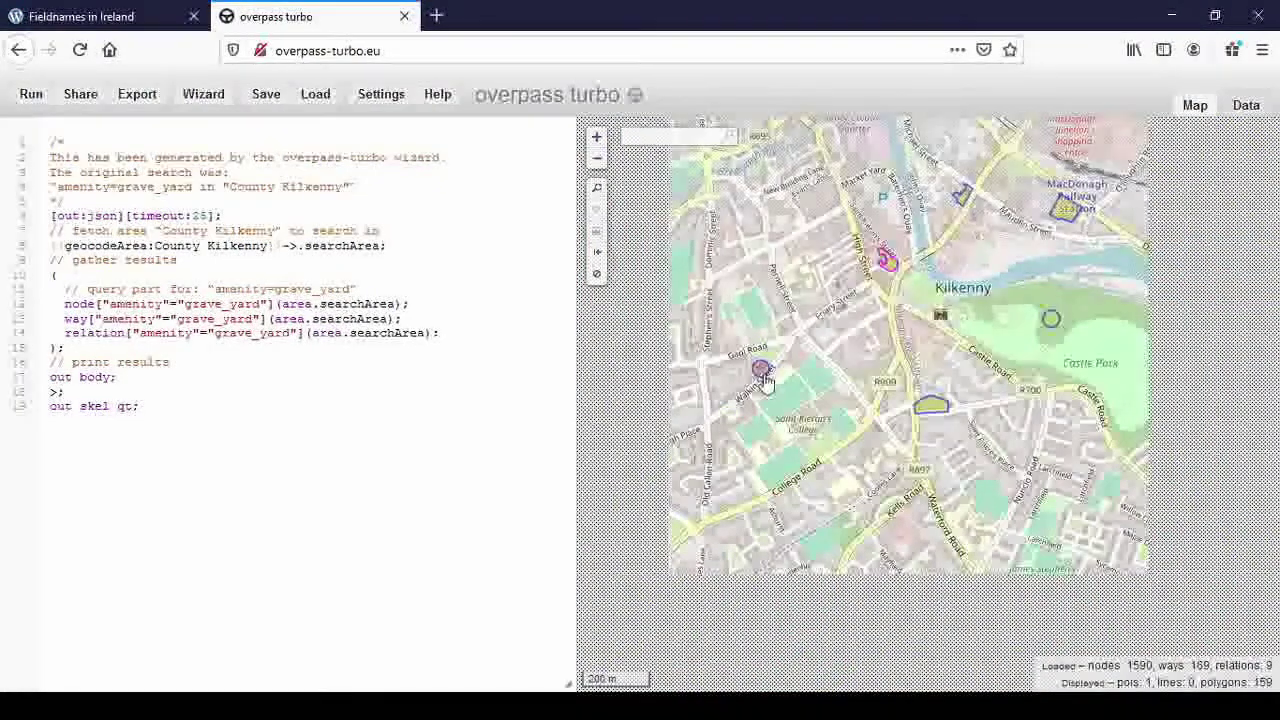
{"action": "scroll", "coordinate": [757, 383], "scroll_direction": "up", "scroll_amount": 5}
{"action": "scroll", "coordinate": [733, 340], "scroll_direction": "down", "scroll_amount": 3}
{"action": "scroll", "coordinate": [733, 342], "scroll_direction": "down", "scroll_amount": 1}
{"action": "left_click_drag", "start_coordinate": [1044, 248], "coordinate": [941, 357]}
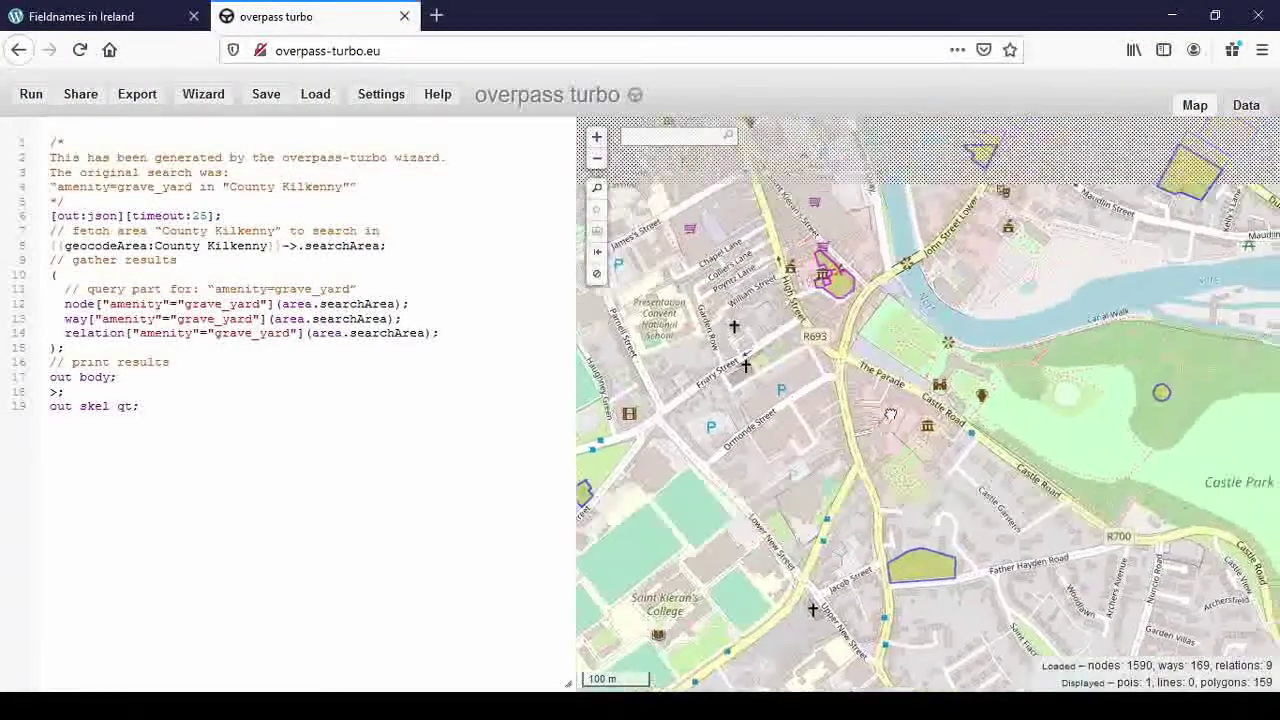
Step: Inspect the tags of Saint Patrick's Grave Yard, then pan across Kilkenny's other graveyards
{"action": "left_click", "coordinate": [908, 563]}
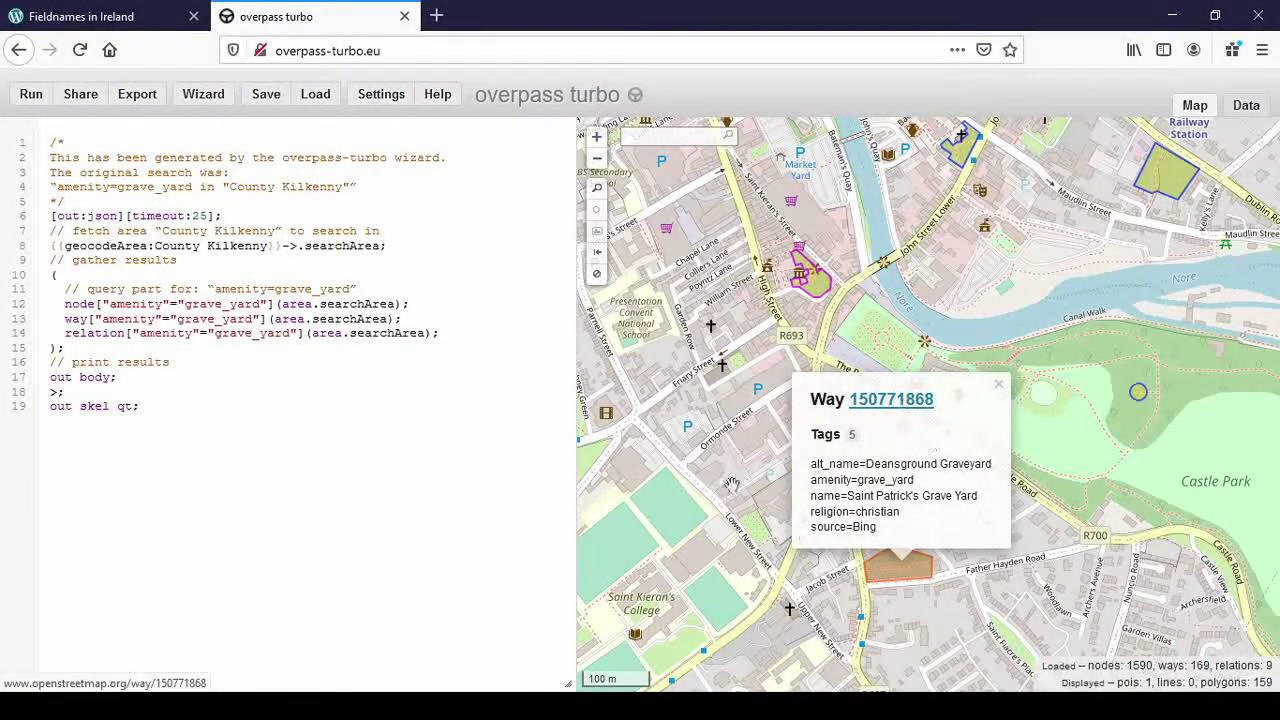
{"action": "left_click_drag", "start_coordinate": [762, 458], "coordinate": [759, 333]}
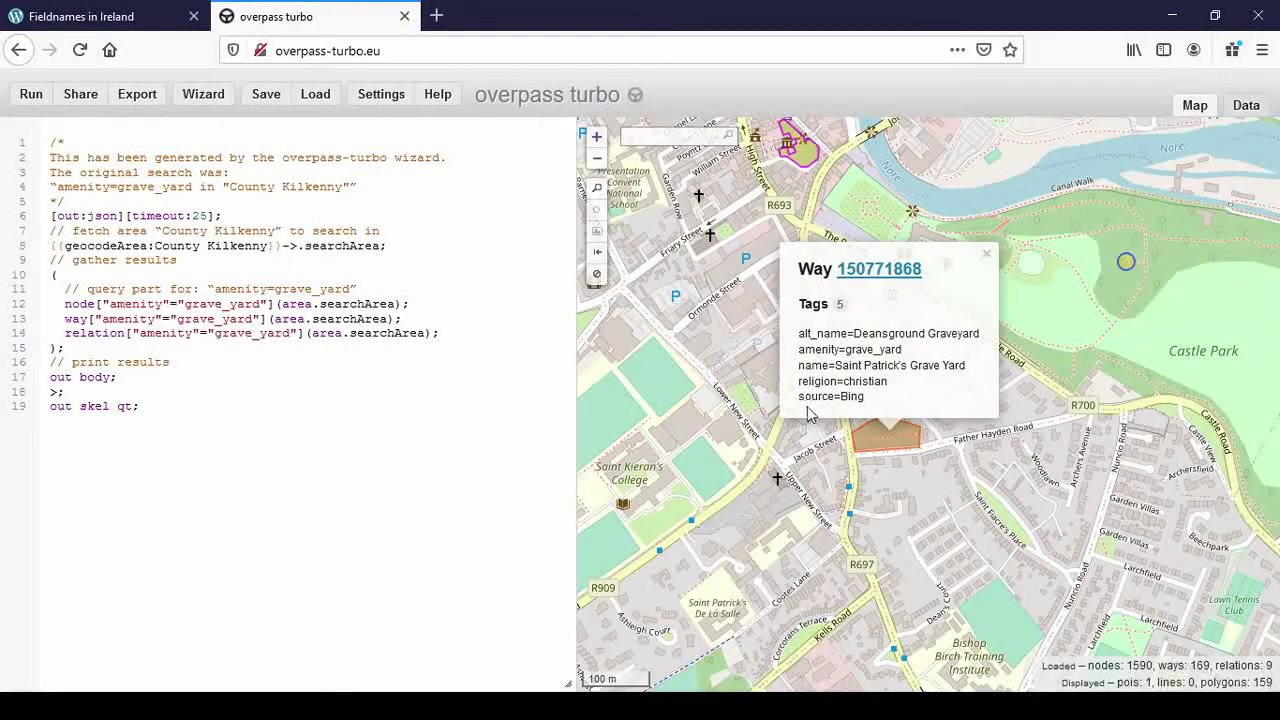
{"action": "left_click", "coordinate": [990, 262]}
{"action": "left_click_drag", "start_coordinate": [990, 262], "coordinate": [1099, 429]}
{"action": "left_click_drag", "start_coordinate": [987, 377], "coordinate": [995, 218]}
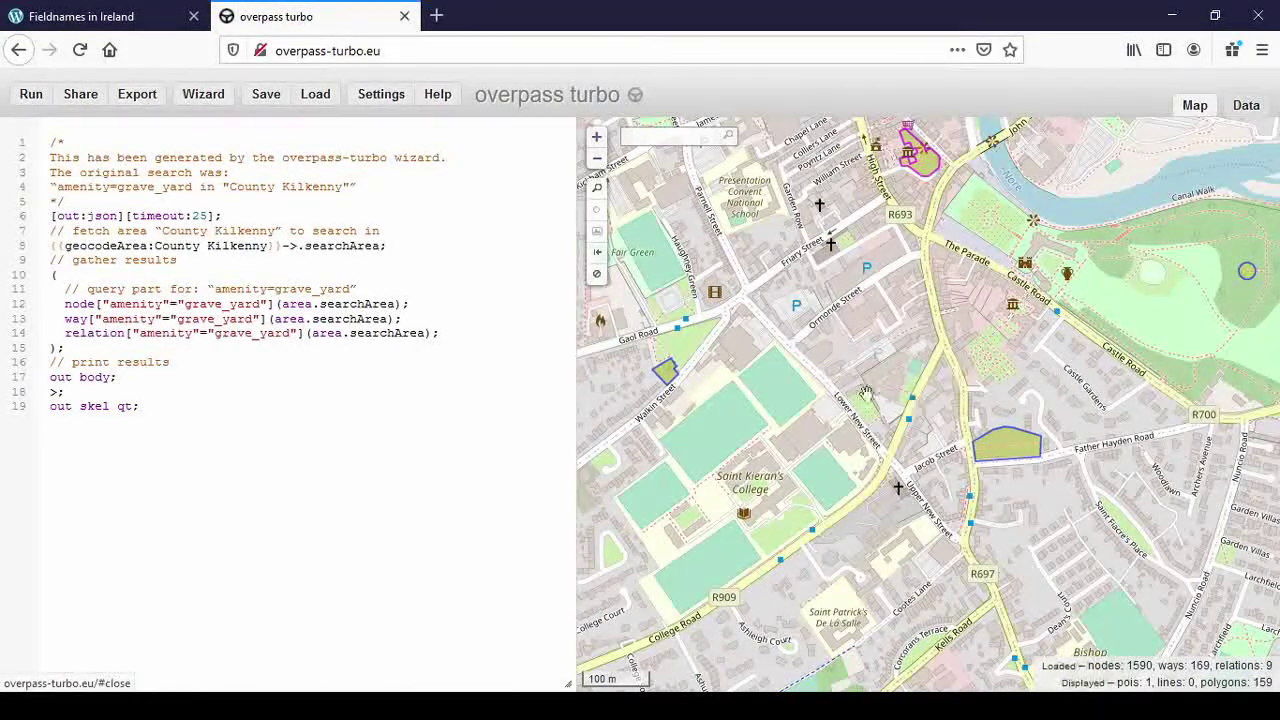
{"action": "left_click_drag", "start_coordinate": [940, 260], "coordinate": [822, 376]}
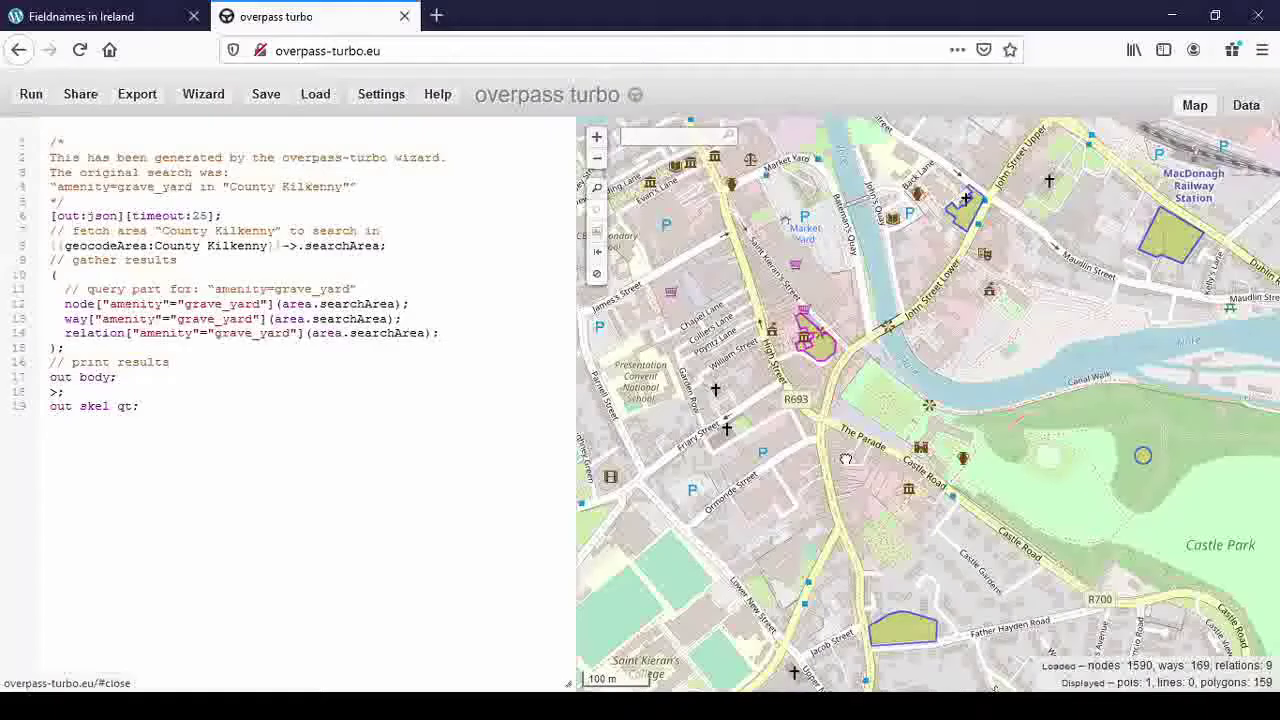
{"action": "left_click_drag", "start_coordinate": [837, 444], "coordinate": [975, 400]}
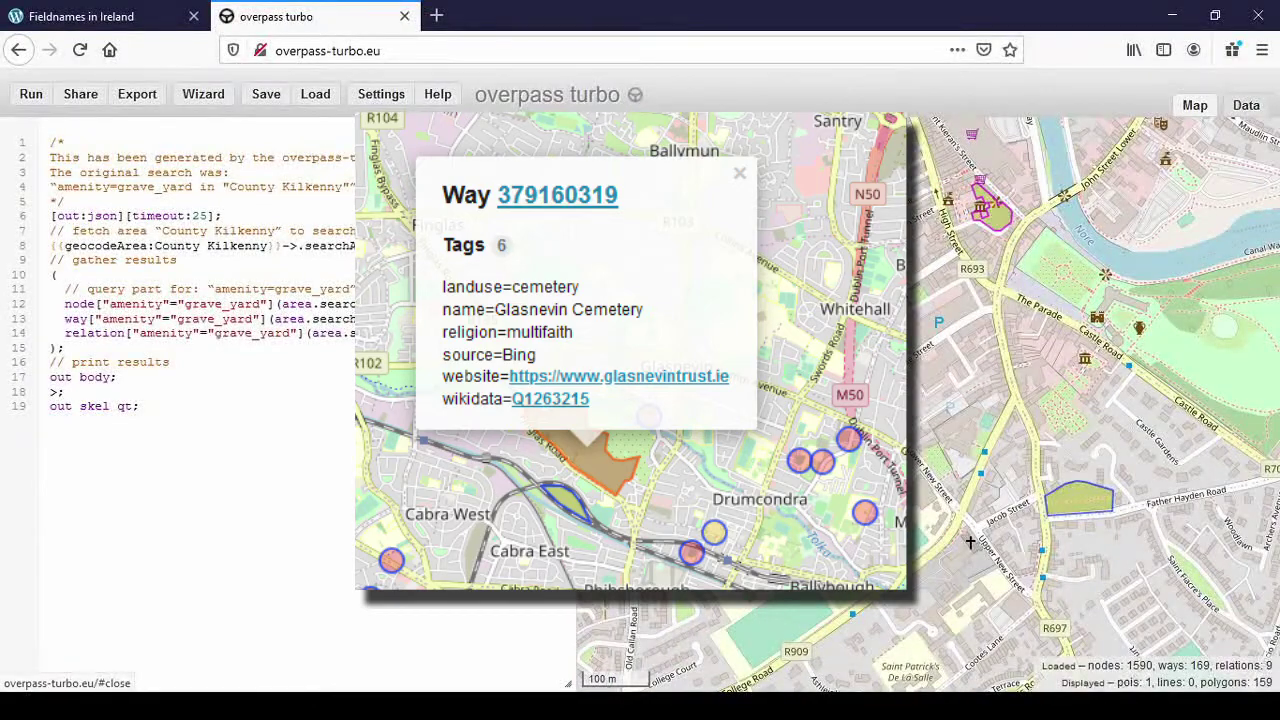
Step: Inspect the tags of the Walkin Street grave yard and zoom back out
{"action": "left_click", "coordinate": [762, 428]}
{"action": "scroll", "coordinate": [762, 425], "scroll_direction": "up", "scroll_amount": 3}
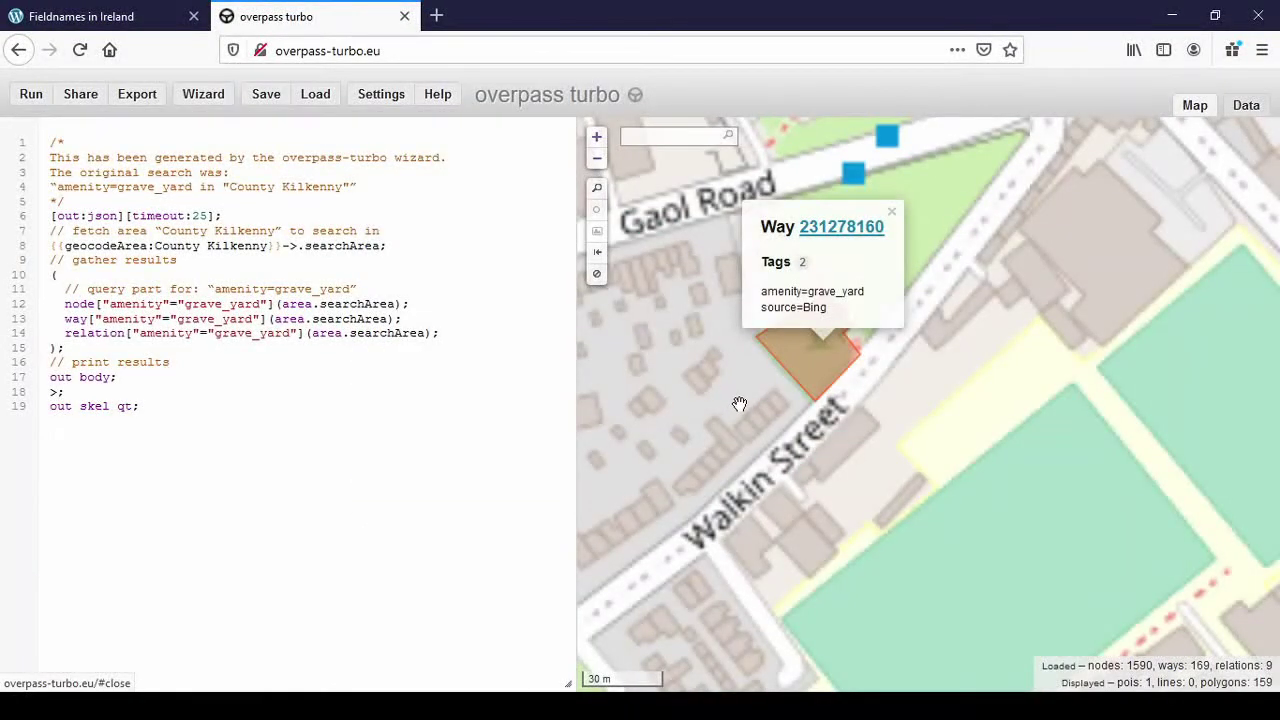
{"action": "scroll", "coordinate": [691, 403], "scroll_direction": "down", "scroll_amount": 1}
{"action": "left_click", "coordinate": [666, 466]}
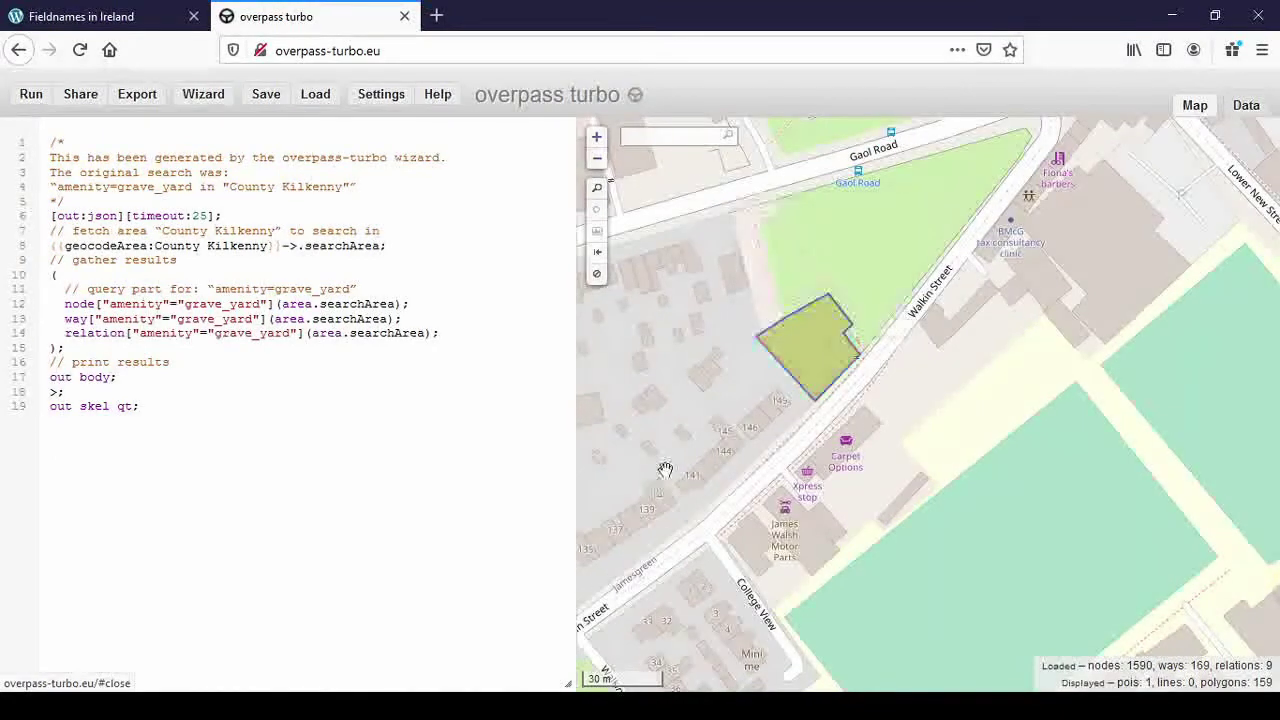
{"action": "scroll", "coordinate": [665, 470], "scroll_direction": "down", "scroll_amount": 1}
{"action": "scroll", "coordinate": [665, 470], "scroll_direction": "down", "scroll_amount": 1}
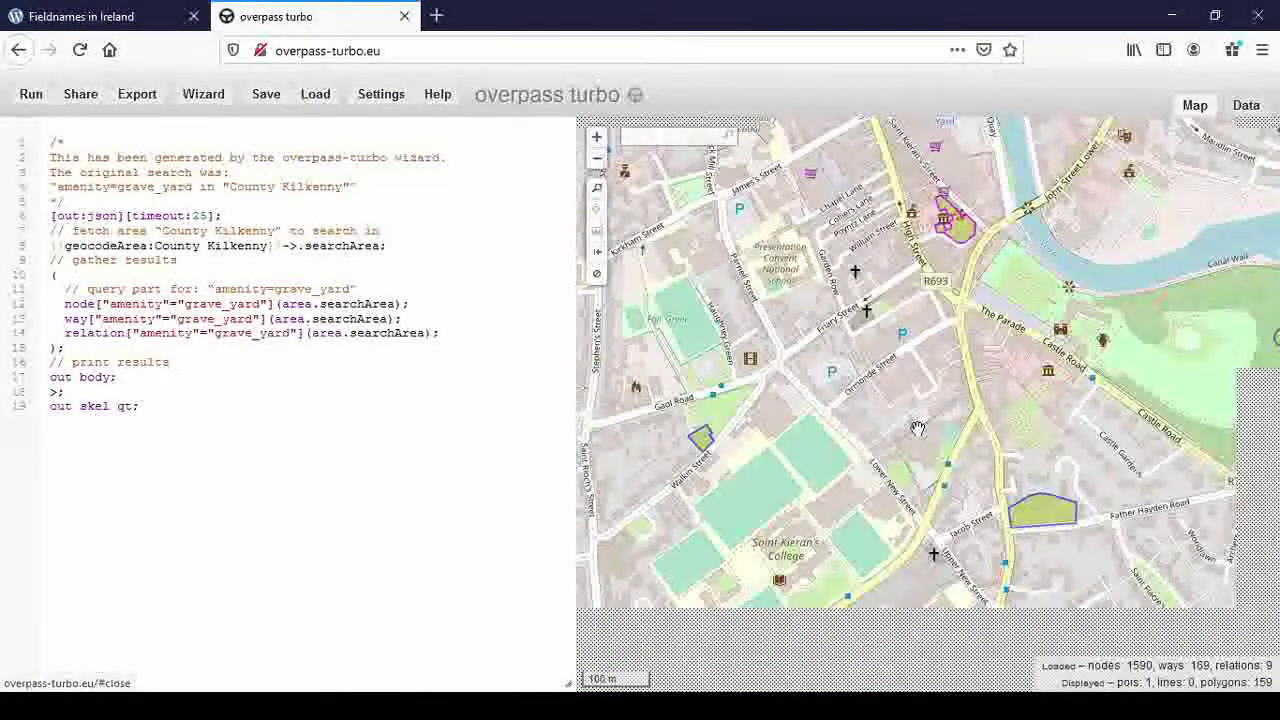
{"action": "scroll", "coordinate": [894, 447], "scroll_direction": "down", "scroll_amount": 1}
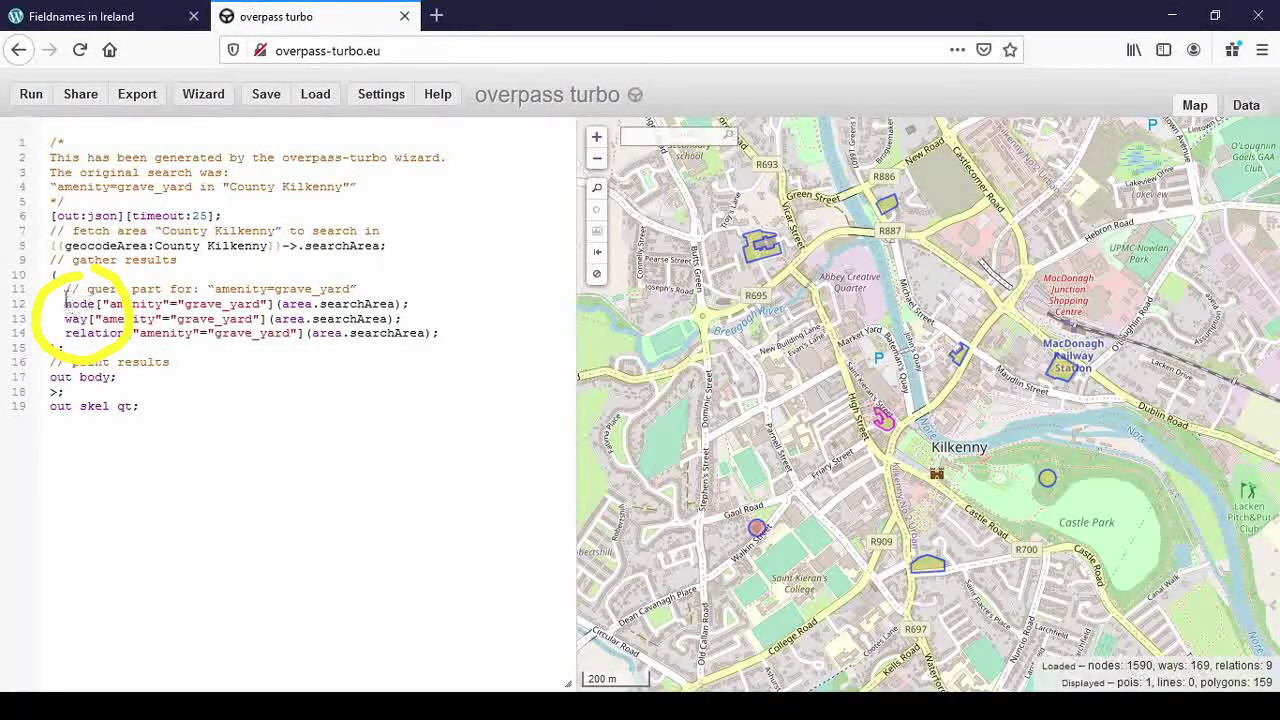
Step: Replace node with nwr on line 12 and delete the way and relation lines
{"action": "left_click_drag", "start_coordinate": [66, 304], "coordinate": [96, 304]}
{"action": "type", "text": "nwr"}
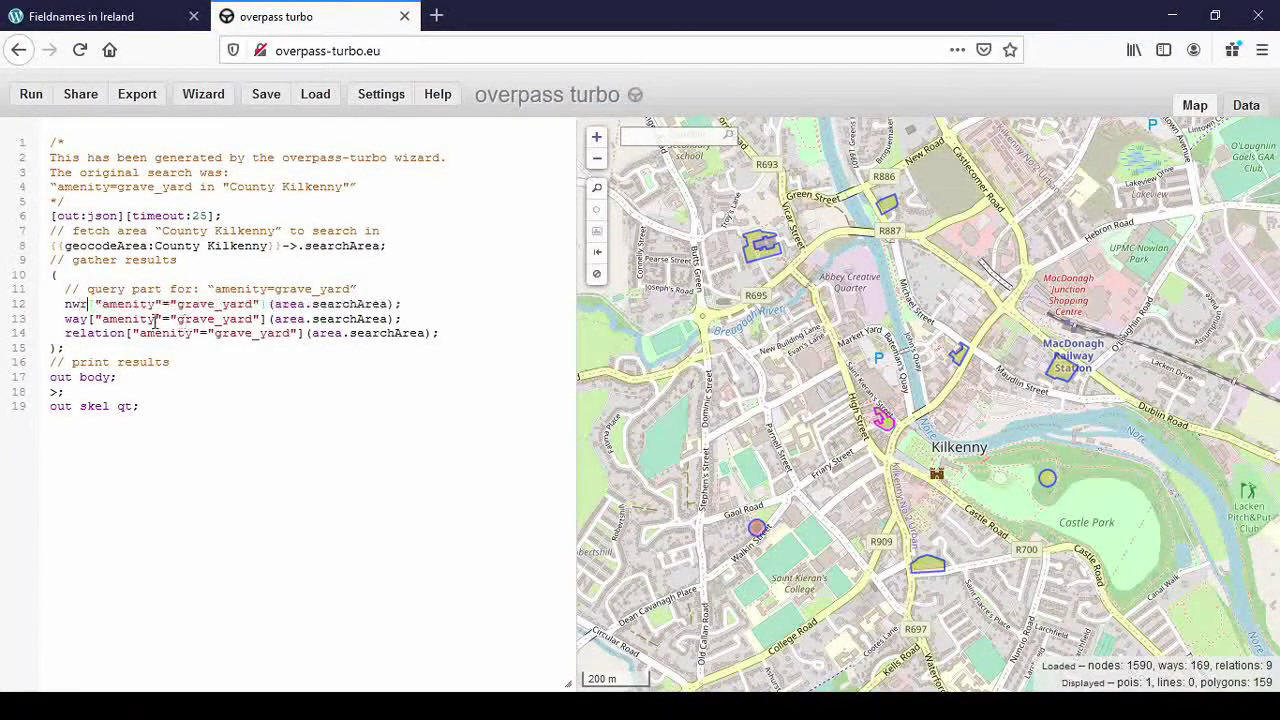
{"action": "scroll", "coordinate": [830, 368], "scroll_direction": "down", "scroll_amount": 1}
{"action": "scroll", "coordinate": [830, 368], "scroll_direction": "down", "scroll_amount": 3}
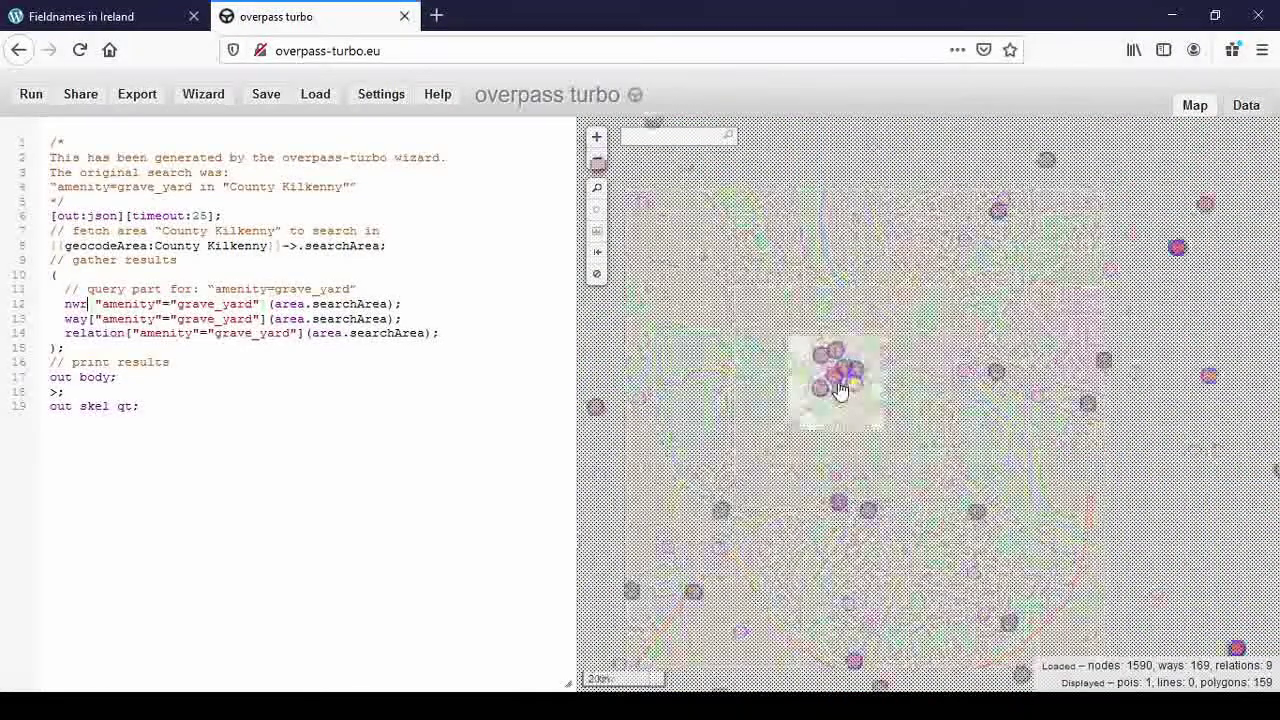
{"action": "scroll", "coordinate": [843, 393], "scroll_direction": "down", "scroll_amount": 4}
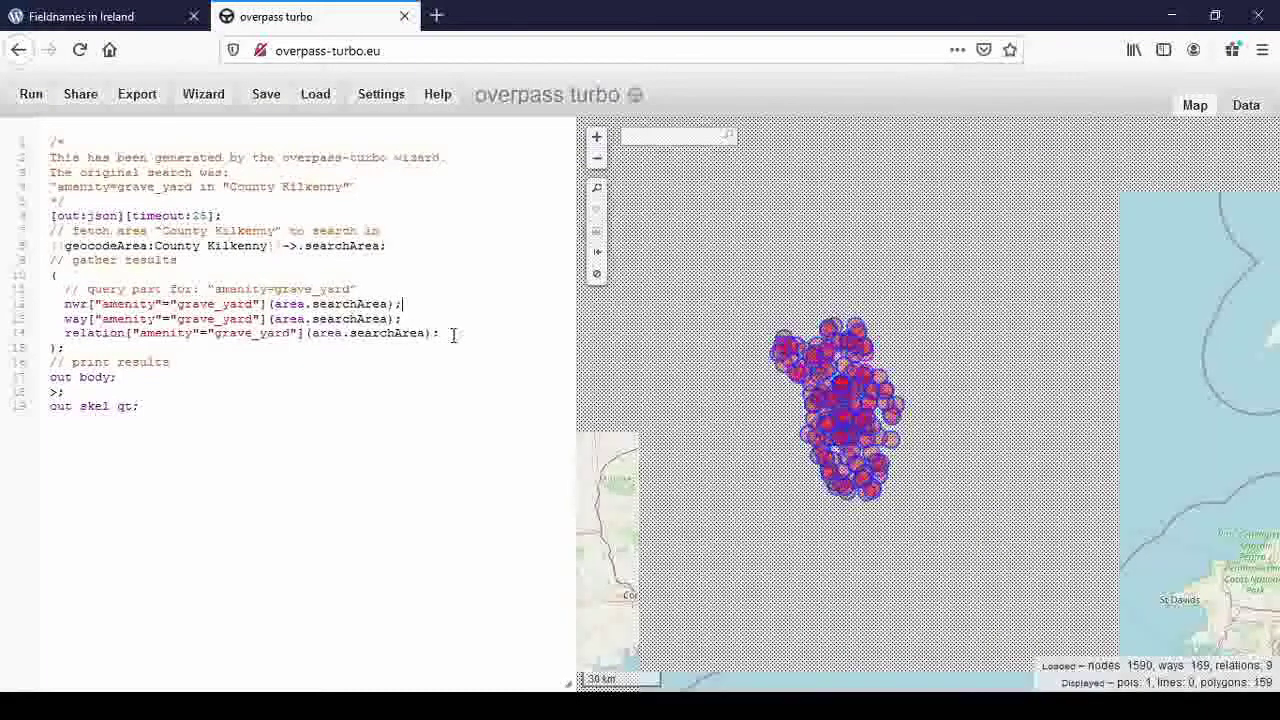
{"action": "left_click_drag", "start_coordinate": [418, 305], "coordinate": [453, 334]}
{"action": "key", "text": "BackSpace"}
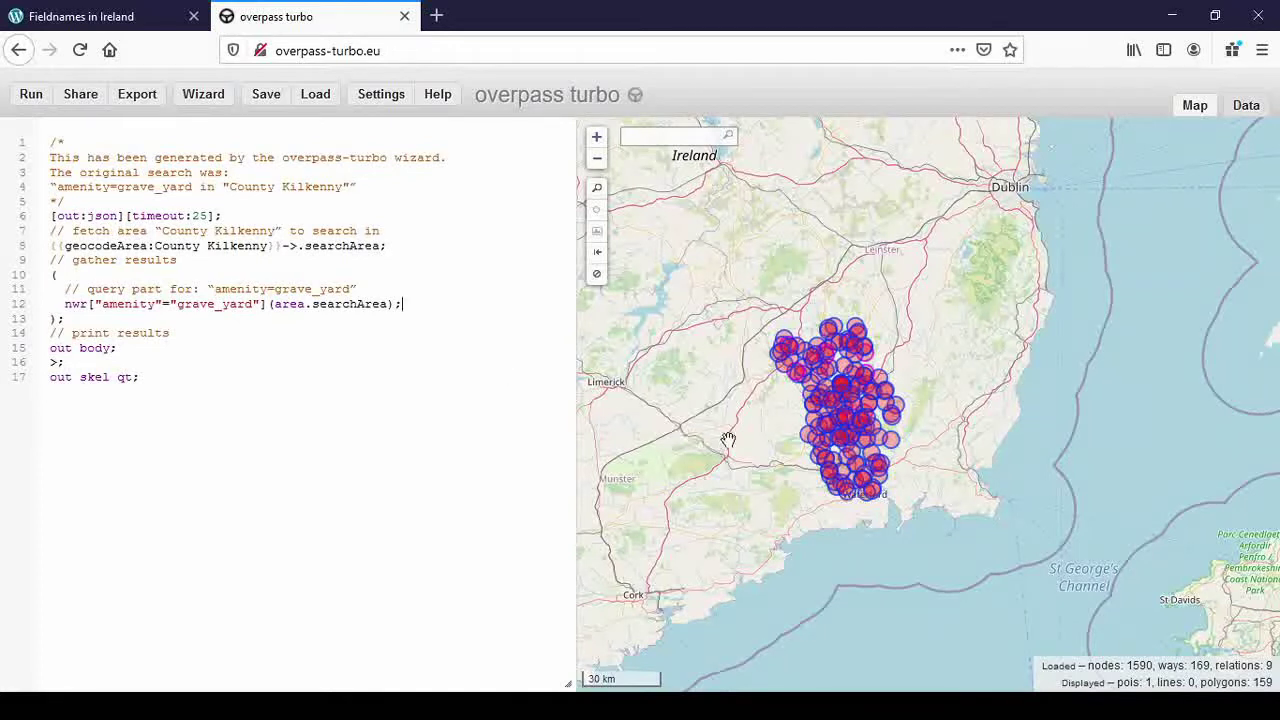
Step: Run the simplified nwr grave_yard query
{"action": "left_click_drag", "start_coordinate": [735, 442], "coordinate": [745, 436]}
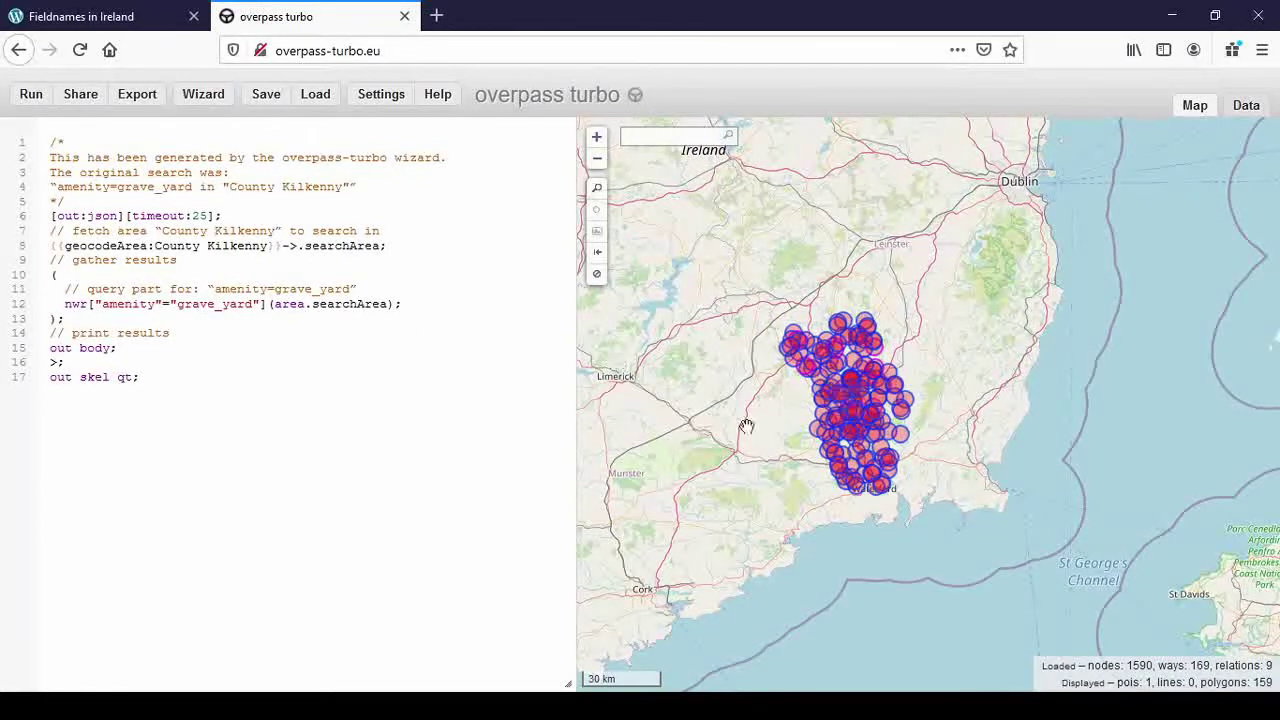
{"action": "mouse_move", "coordinate": [755, 485]}
{"action": "left_mouse_down"}
{"action": "mouse_move", "coordinate": [771, 463]}
{"action": "mouse_move", "coordinate": [767, 480]}
{"action": "left_mouse_up"}
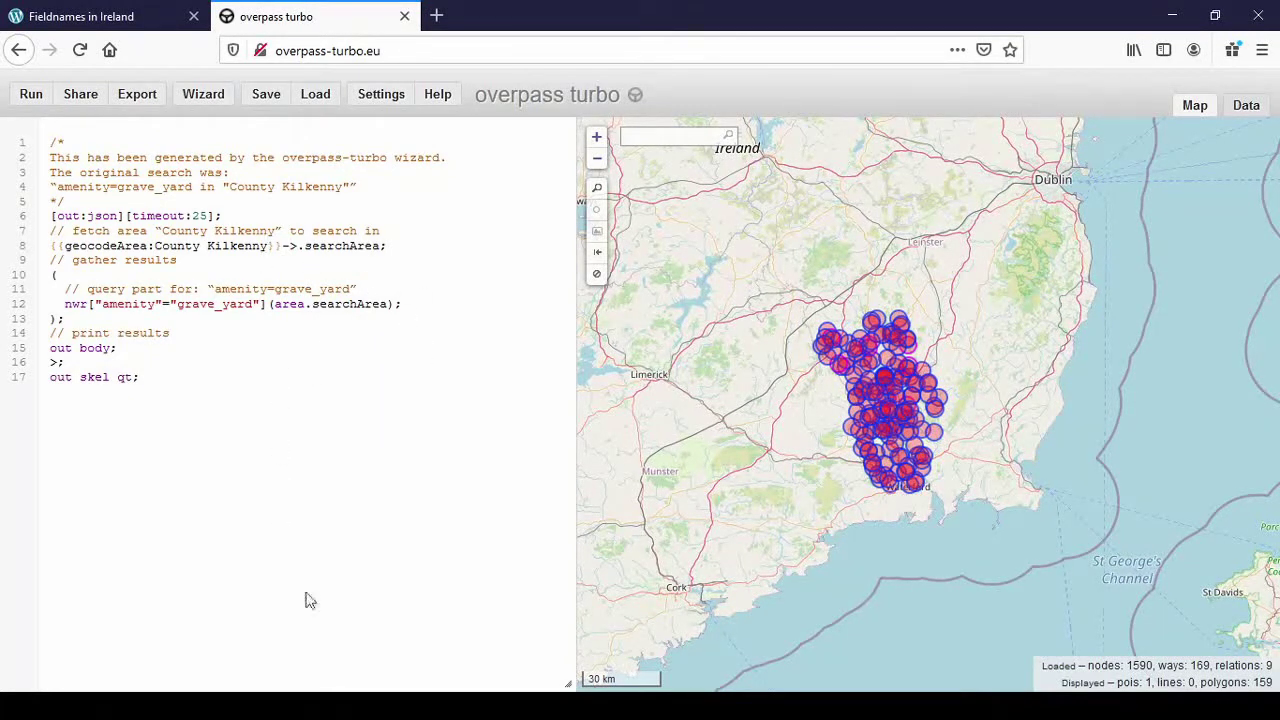
{"action": "left_click", "coordinate": [31, 96]}
Step: Rebuild the wizard query as fortification_type=ringfort in "County Kilkenny" and run it
{"action": "scroll", "coordinate": [906, 444], "scroll_direction": "up", "scroll_amount": 1}
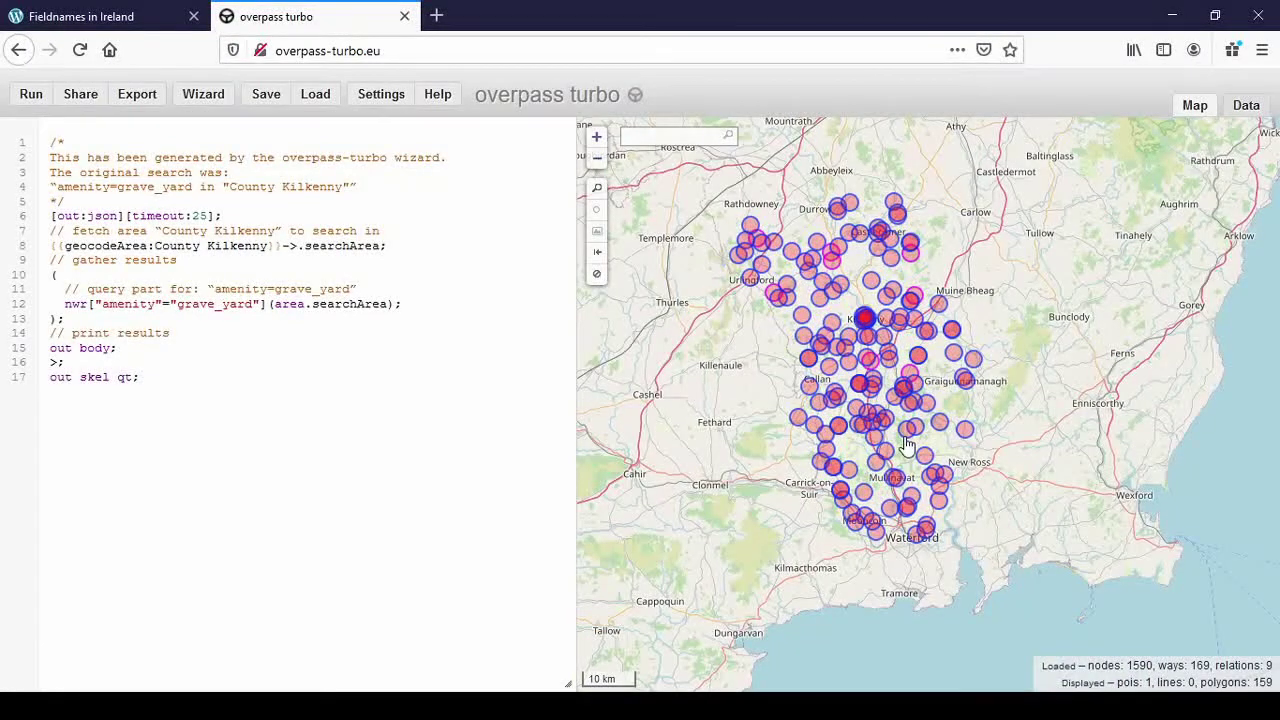
{"action": "left_click", "coordinate": [208, 95]}
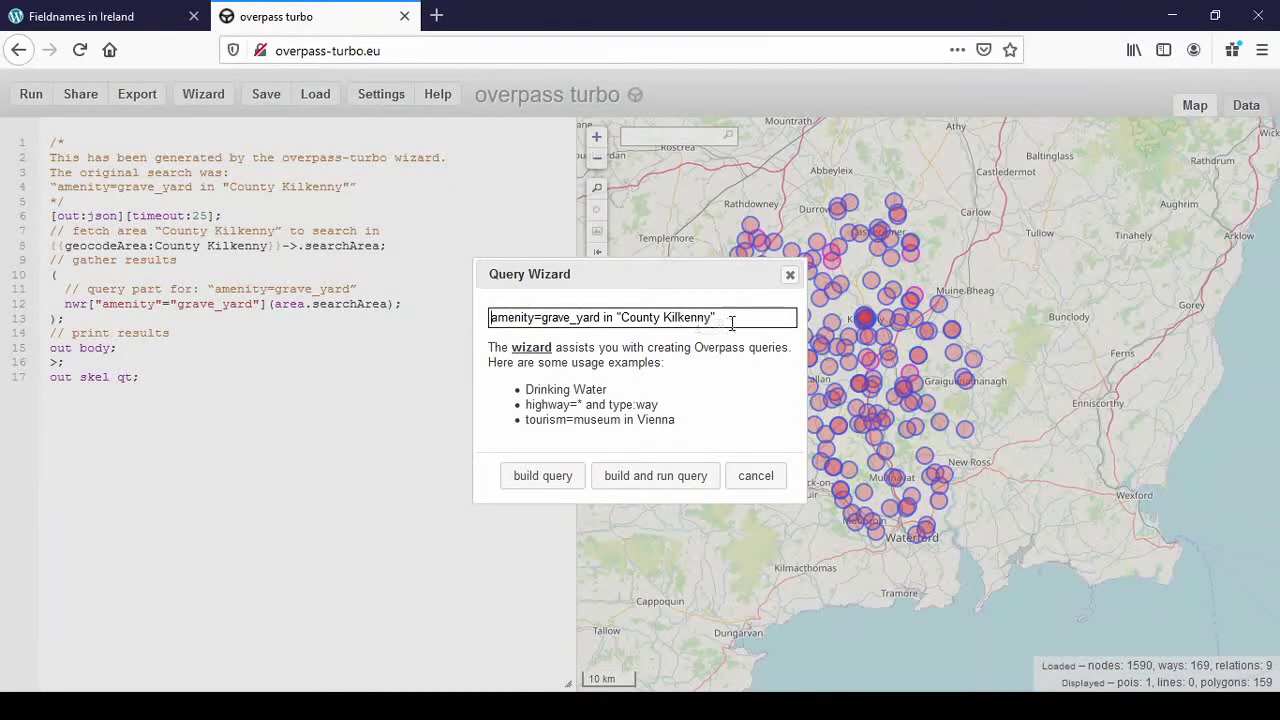
{"action": "left_click_drag", "start_coordinate": [735, 320], "coordinate": [476, 306]}
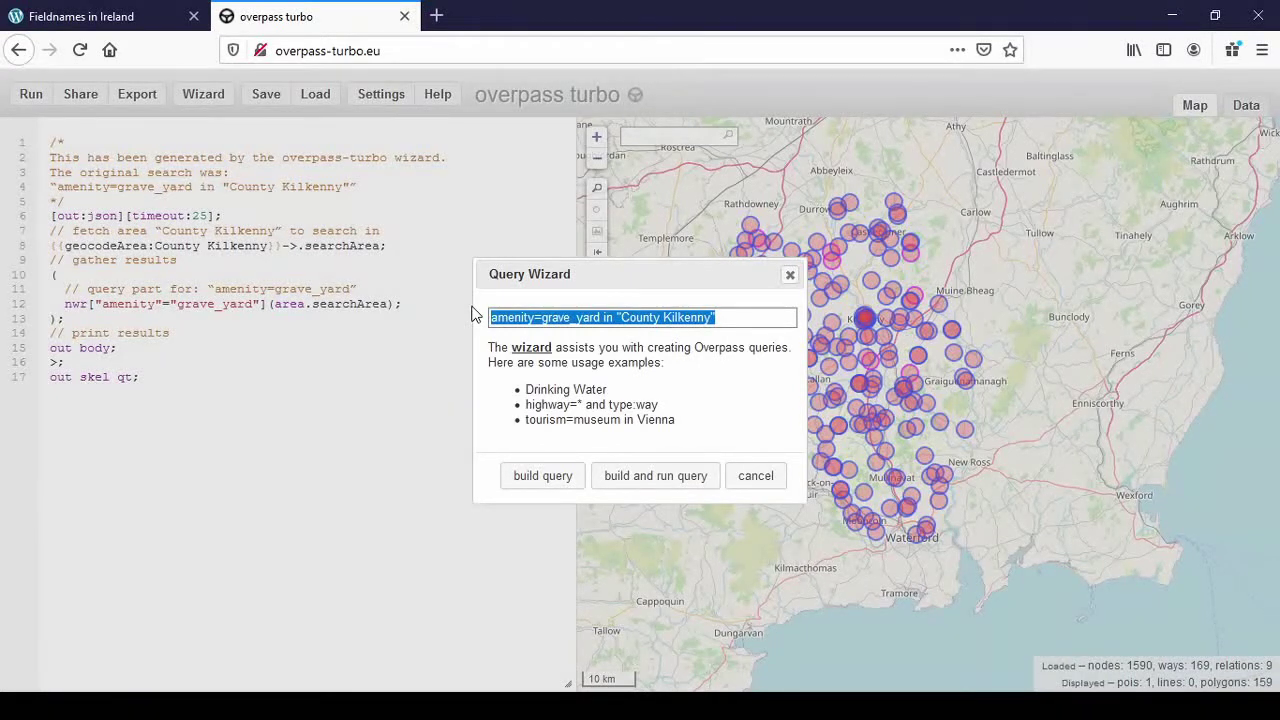
{"action": "type", "text": "fortification_type=ringfort"}
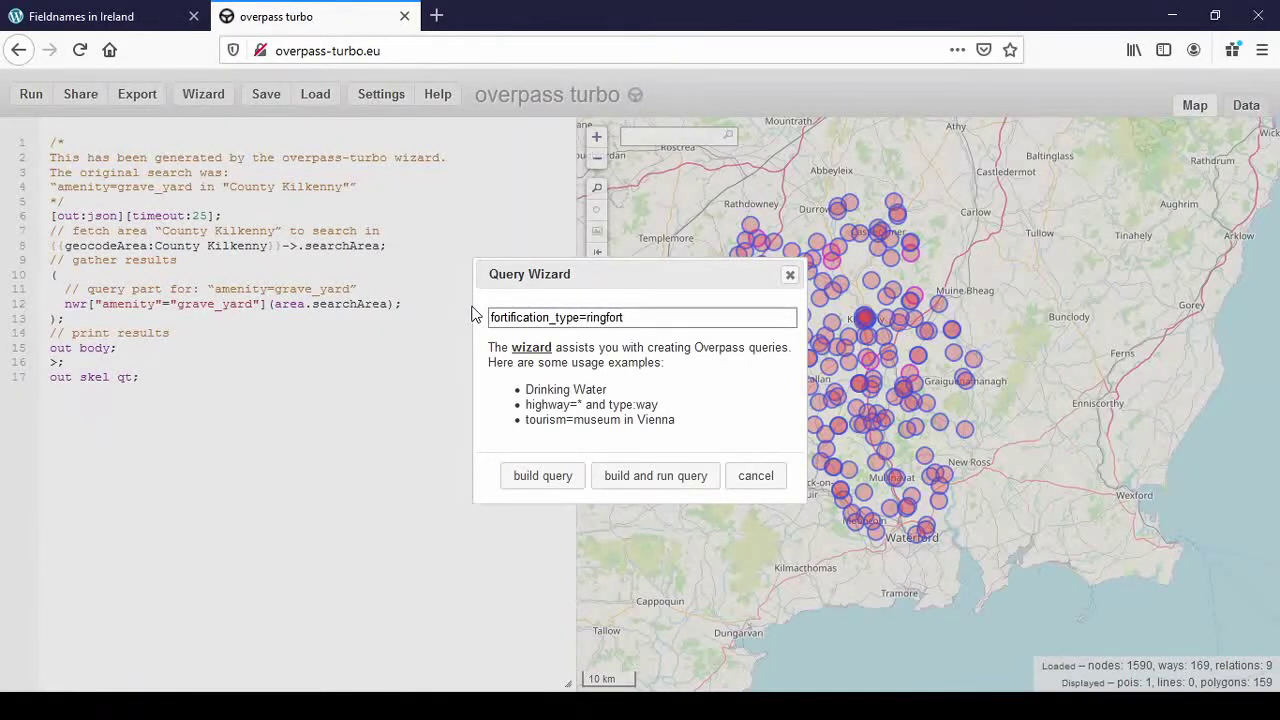
{"action": "type", "text": "County Kilkenny\""}
{"action": "left_click", "coordinate": [662, 485]}
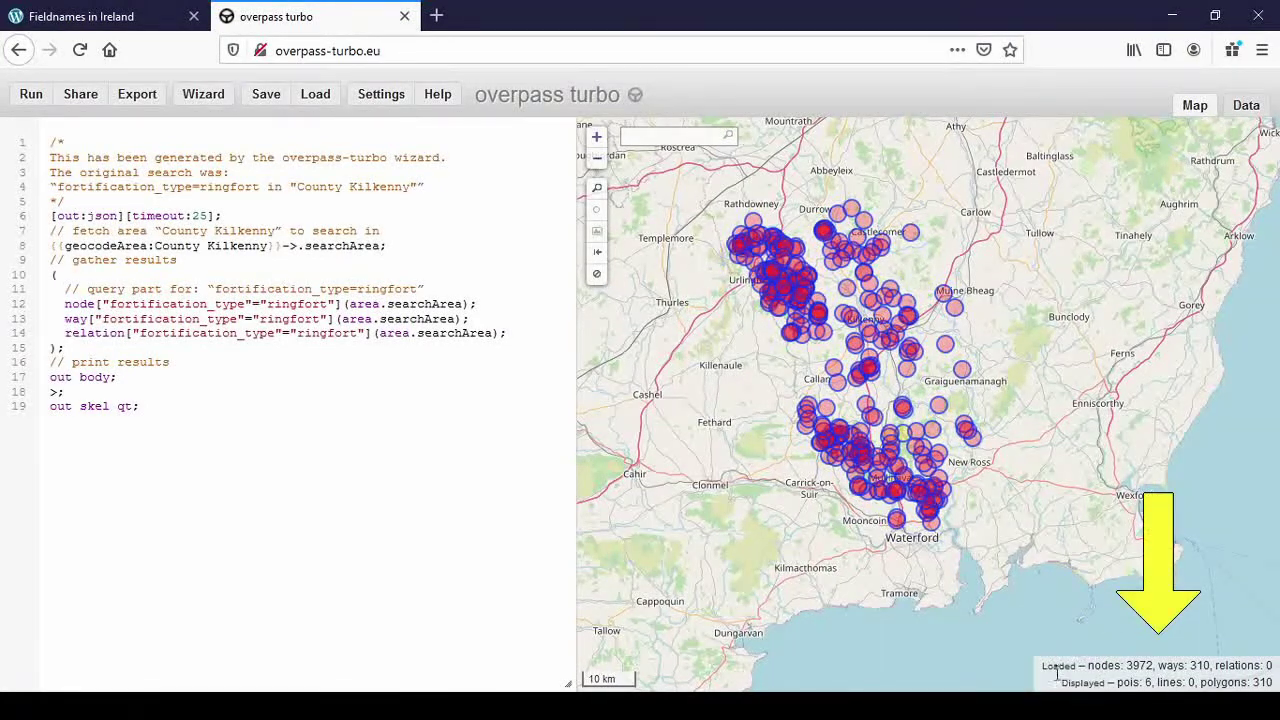
Step: Cut the ringfort query to its way line only and rerun it, mapping 310 polygons
{"action": "mouse_move", "coordinate": [1139, 668]}
{"action": "mouse_move", "coordinate": [1215, 665]}
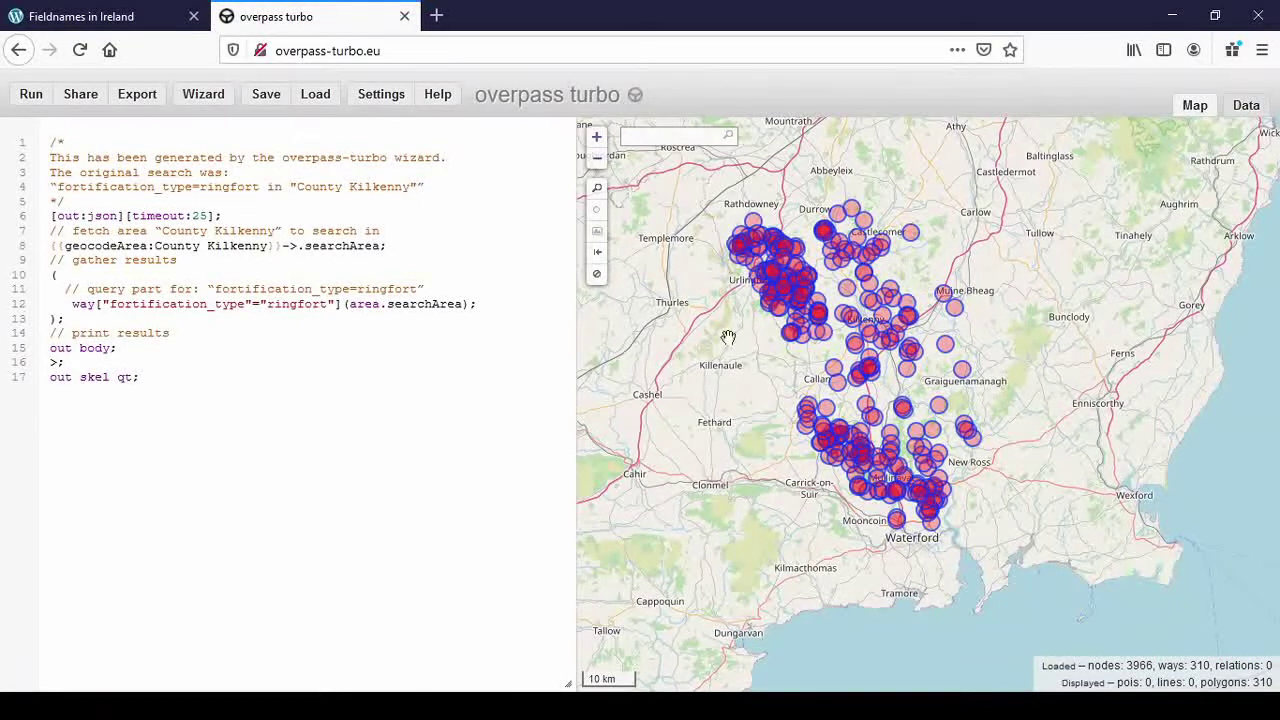
Step: Bring up the Share dialog and select the ringfort query's permalink address
{"action": "left_click", "coordinate": [81, 96]}
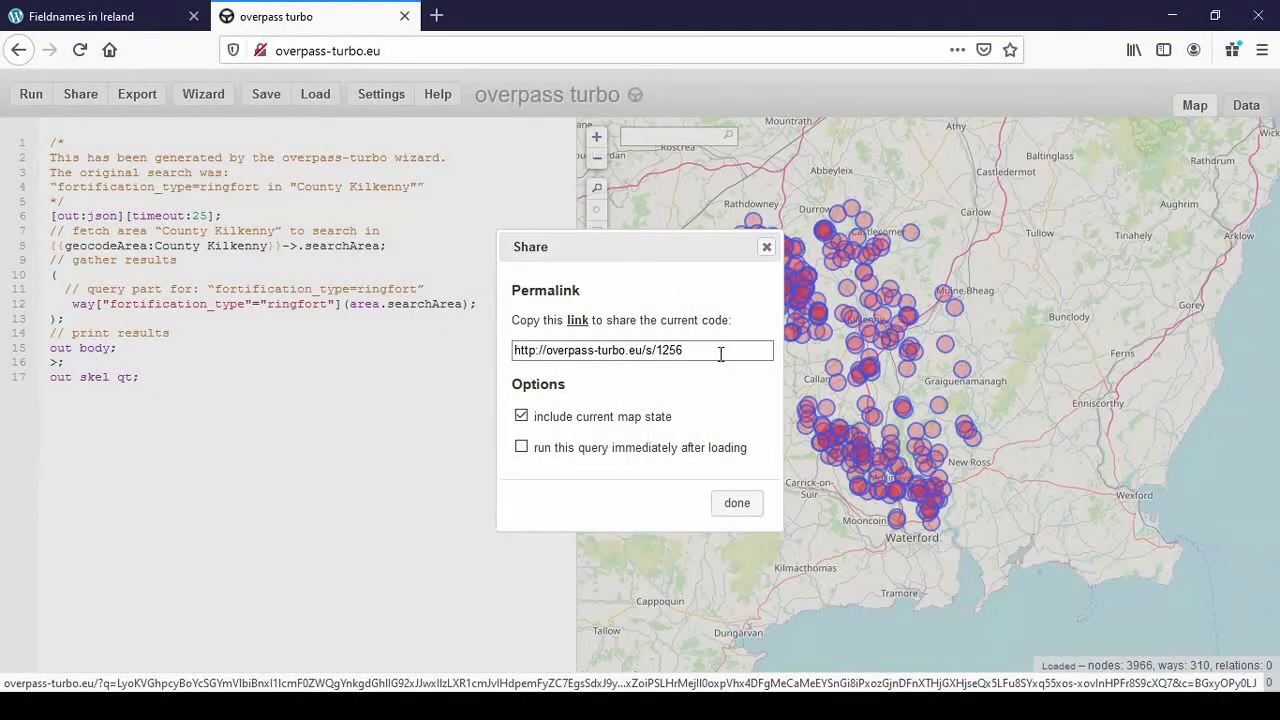
{"action": "left_click_drag", "start_coordinate": [720, 354], "coordinate": [497, 350]}
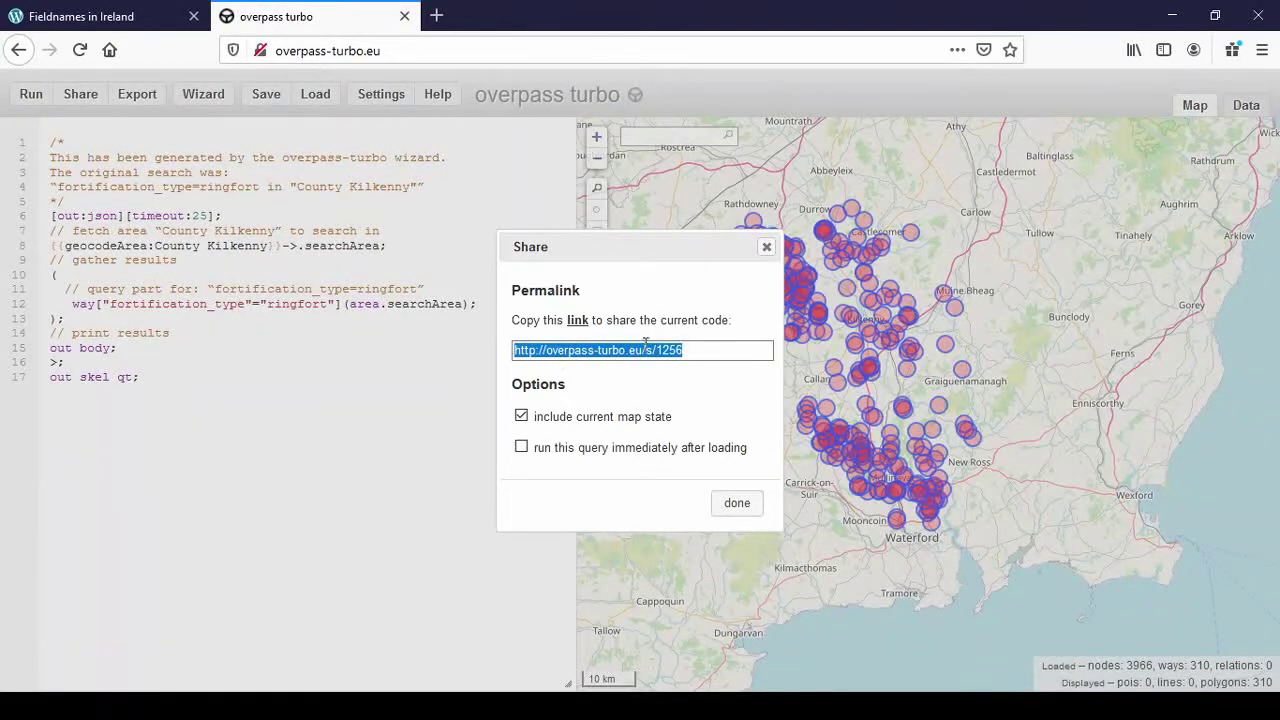
{"action": "left_click", "coordinate": [720, 352]}
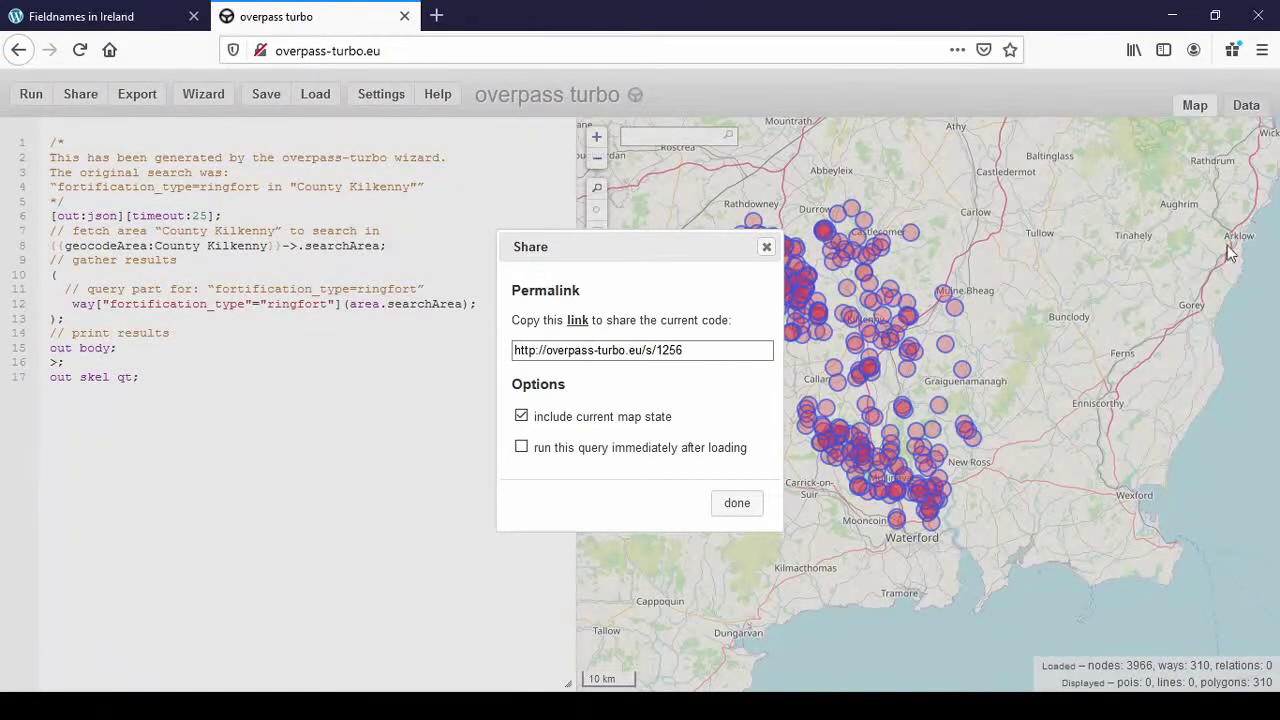
Step: Enable 'run this query immediately after loading' and copy the updated /s/125a permalink
{"action": "left_click", "coordinate": [521, 449]}
{"action": "left_click", "coordinate": [521, 448]}
{"action": "left_click", "coordinate": [522, 448]}
{"action": "left_click_drag", "start_coordinate": [722, 349], "coordinate": [497, 344]}
{"action": "key", "text": "ctrl+c"}
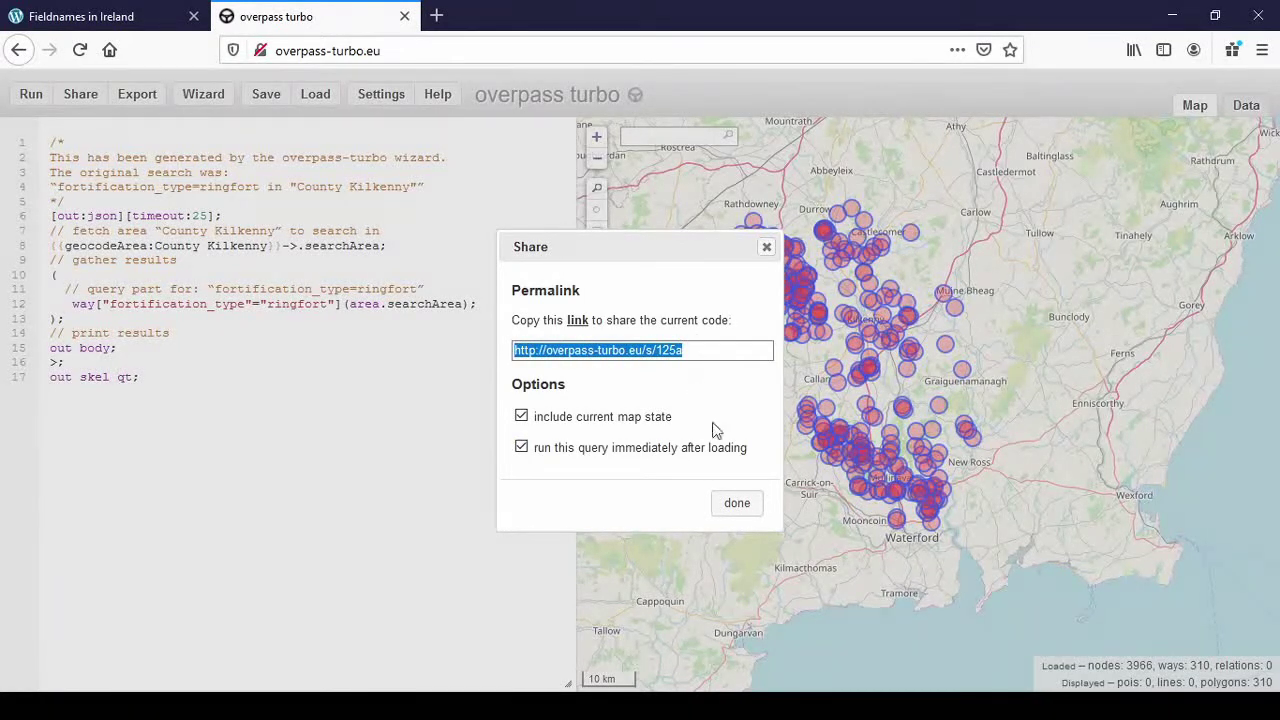
Step: Paste the copied permalink into a new tab and load it to test it
{"action": "left_click", "coordinate": [436, 16]}
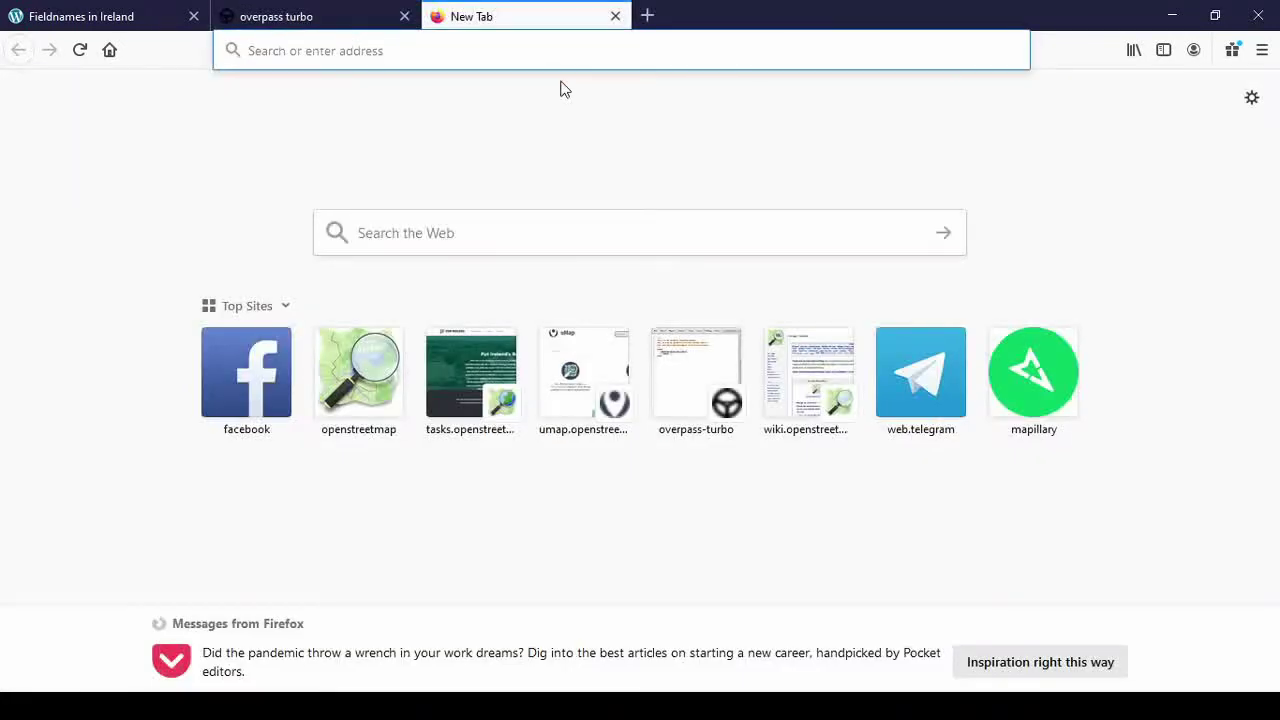
{"action": "key", "text": "ctrl+v"}
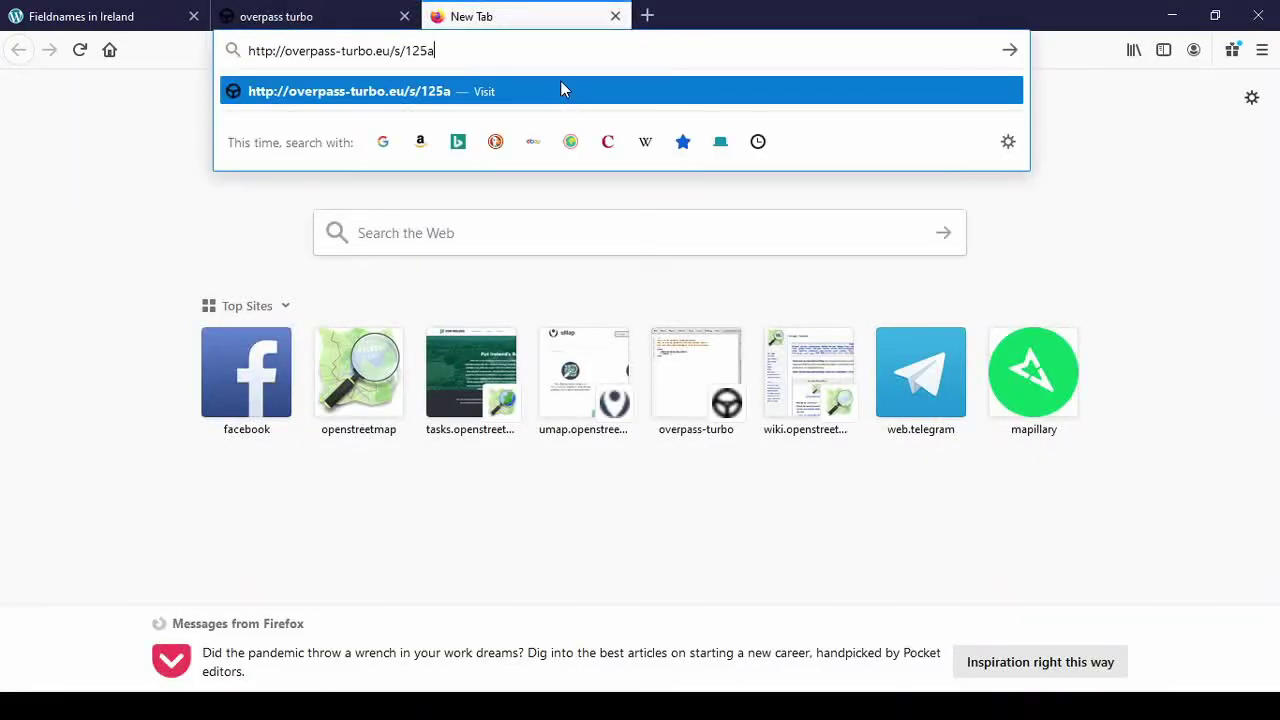
{"action": "left_click", "coordinate": [560, 90]}
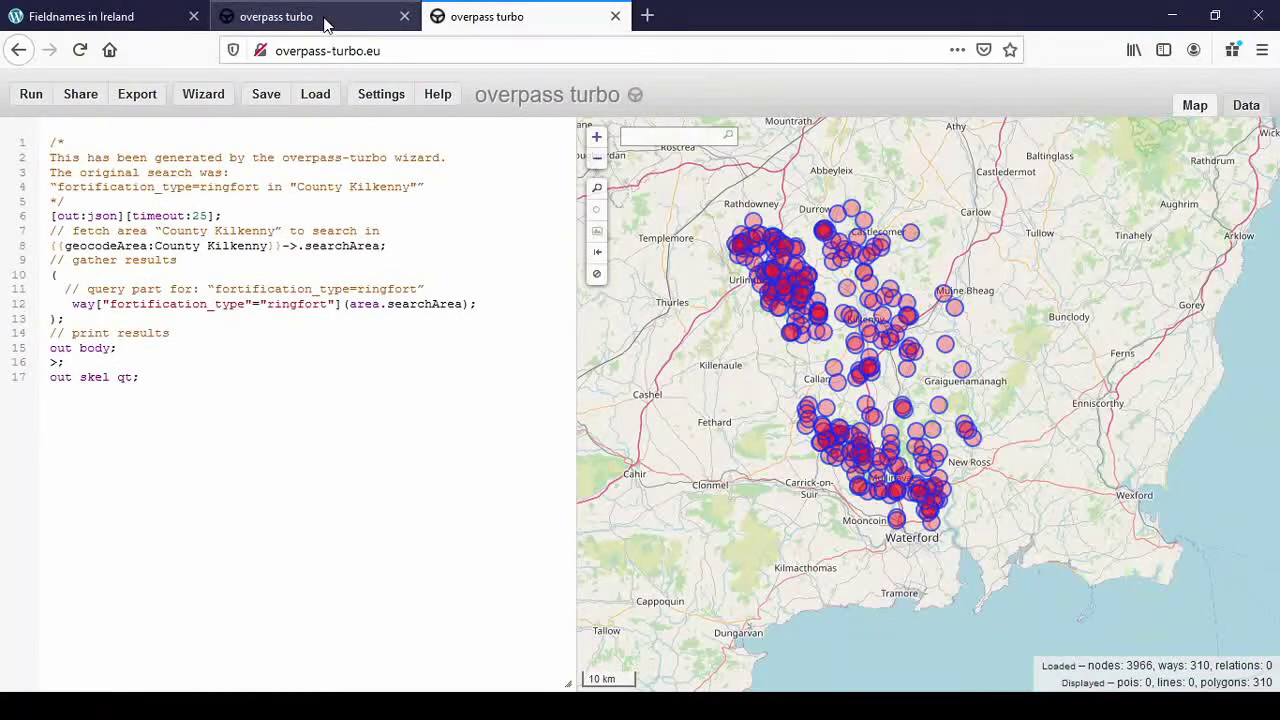
Step: Close the permalink test tab and dismiss the Share dialog in the original tab
{"action": "left_click", "coordinate": [324, 19]}
{"action": "left_click", "coordinate": [480, 17]}
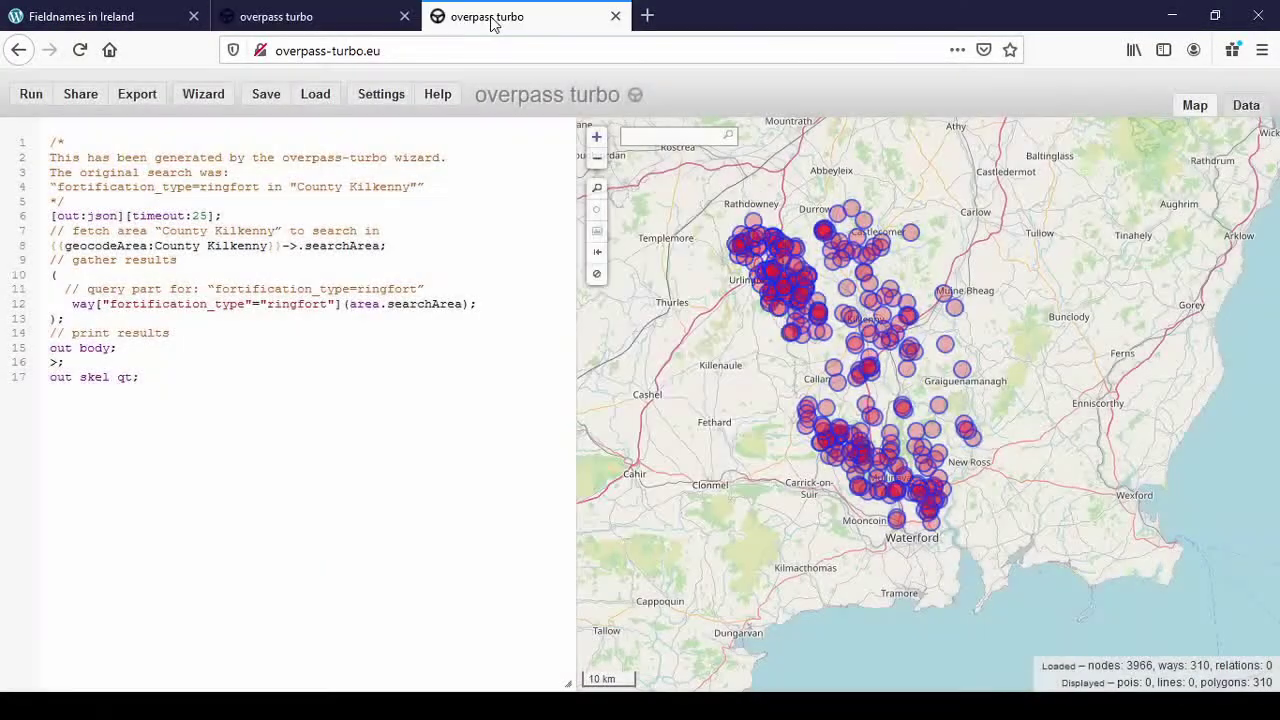
{"action": "left_click", "coordinate": [615, 17]}
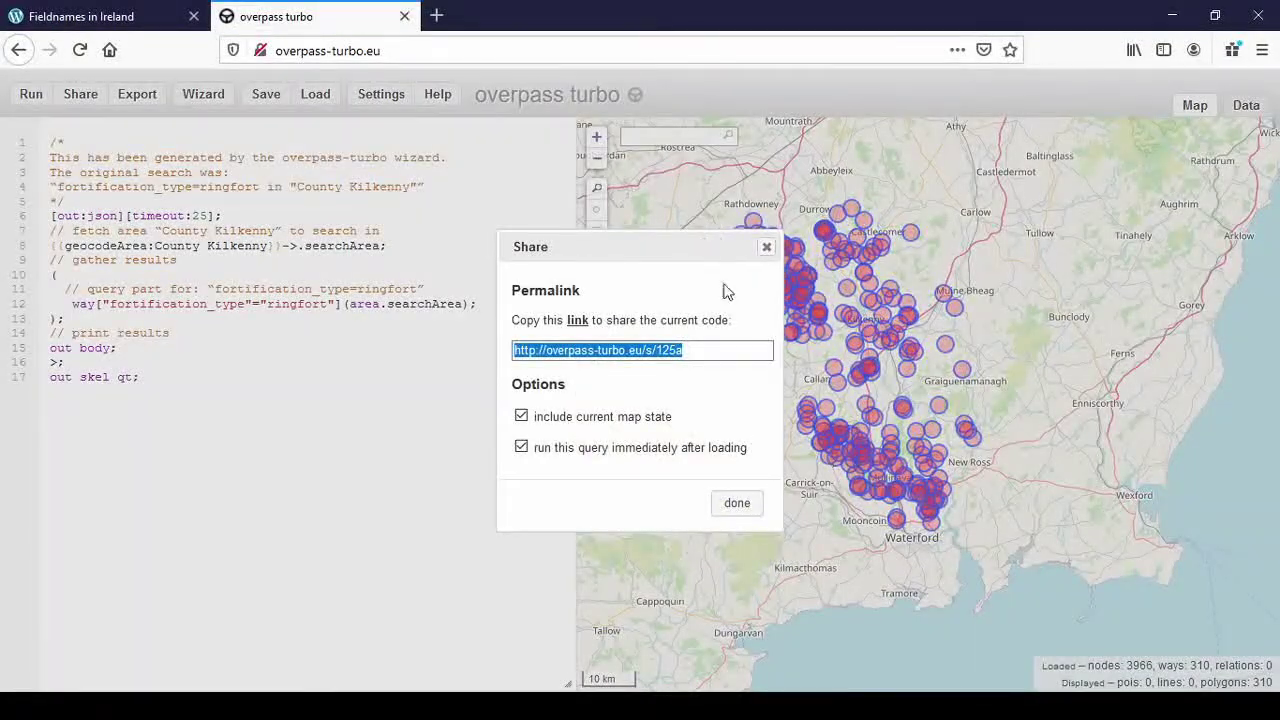
{"action": "left_click", "coordinate": [742, 503]}
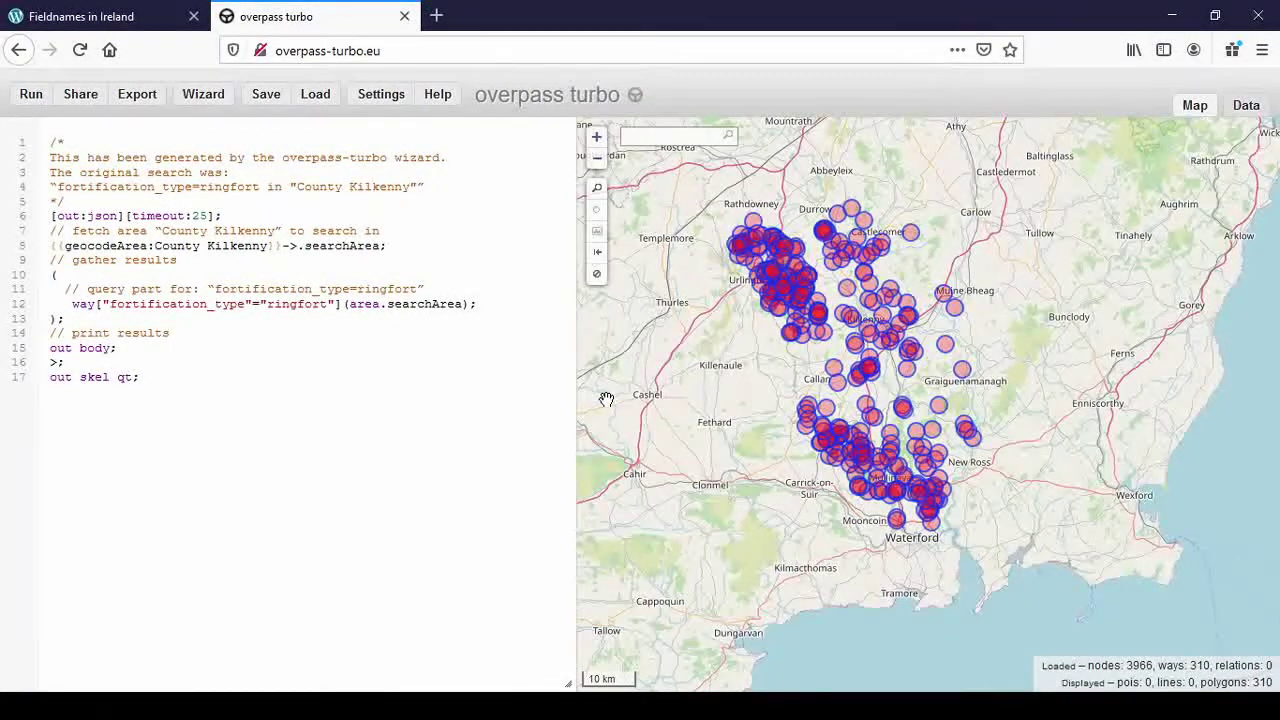
Step: Export the ringfort results as GeoJSON, prompting Firefox to handle export.json (461 kB)
{"action": "left_click", "coordinate": [140, 96]}
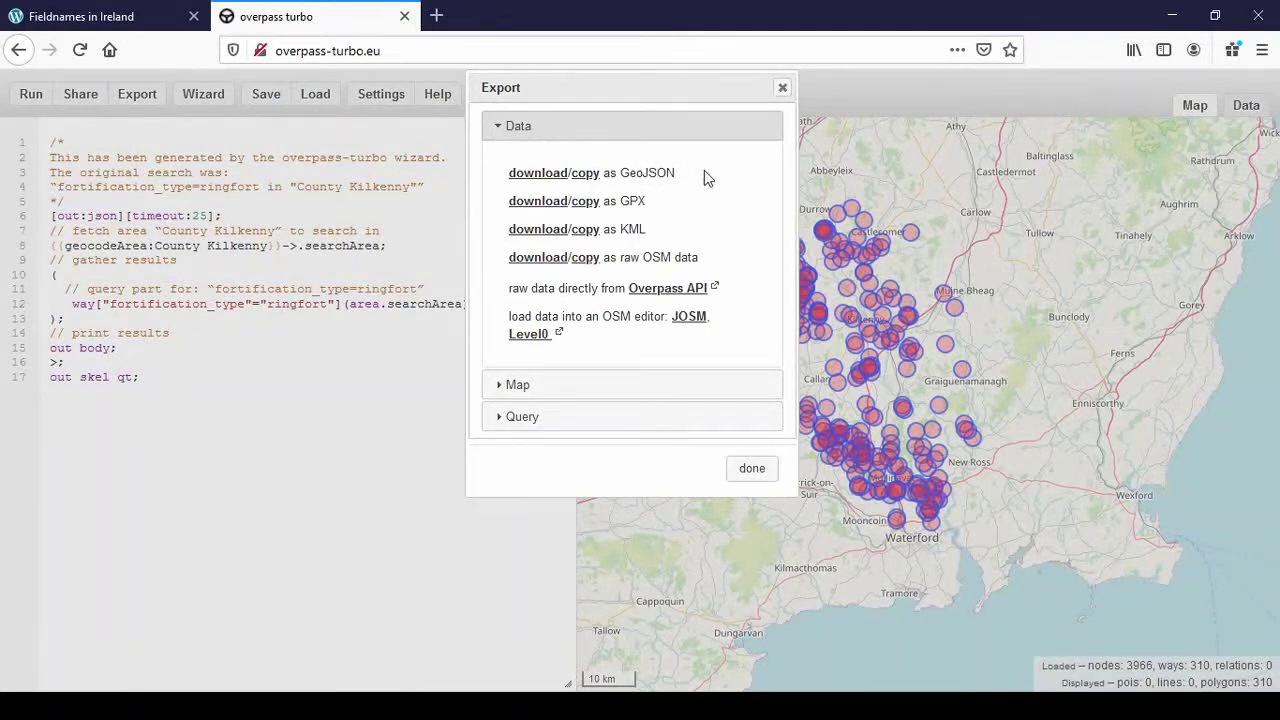
{"action": "left_click", "coordinate": [552, 176]}
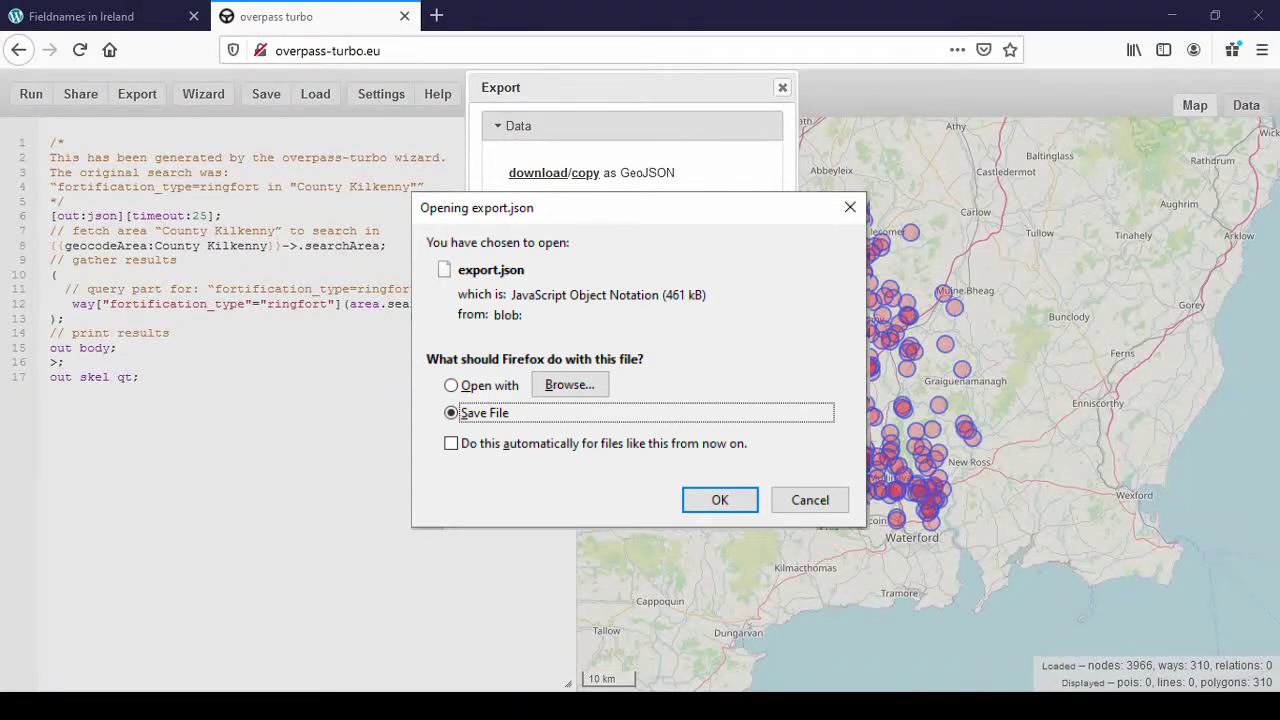
Step: Confirm Save File in Firefox's prompt to save export.json to disk
{"action": "key", "text": "Return"}
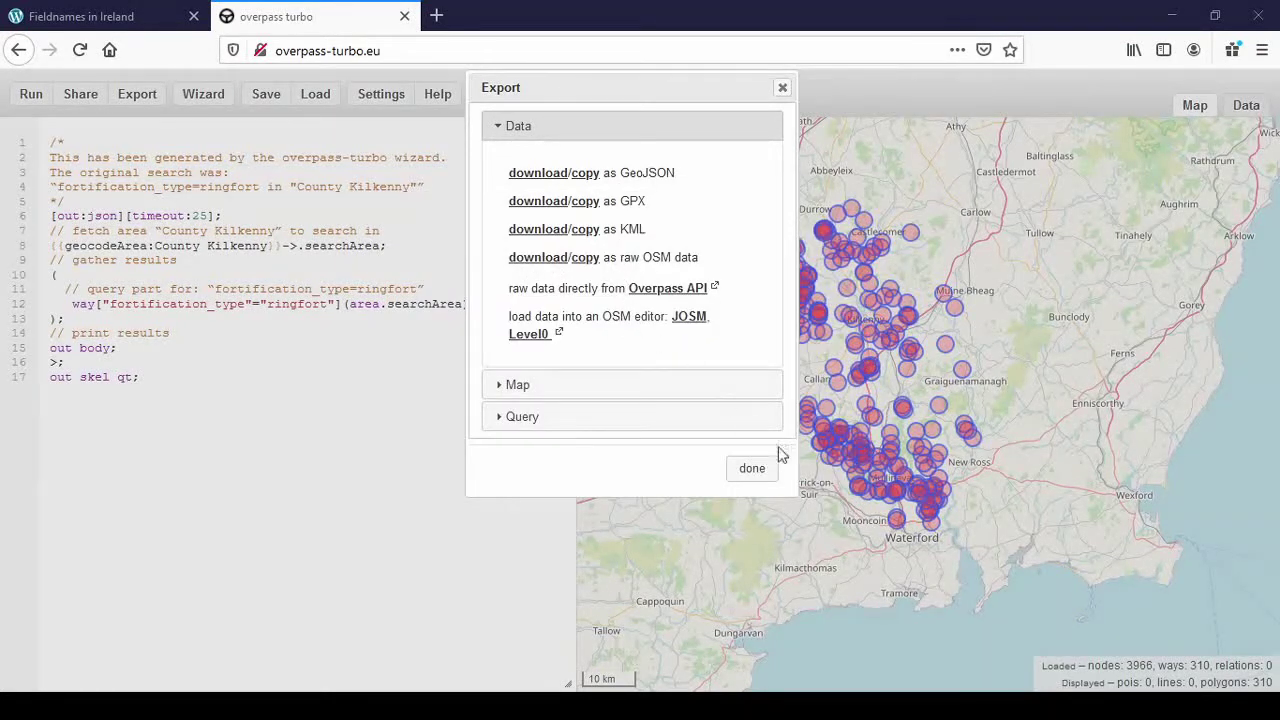